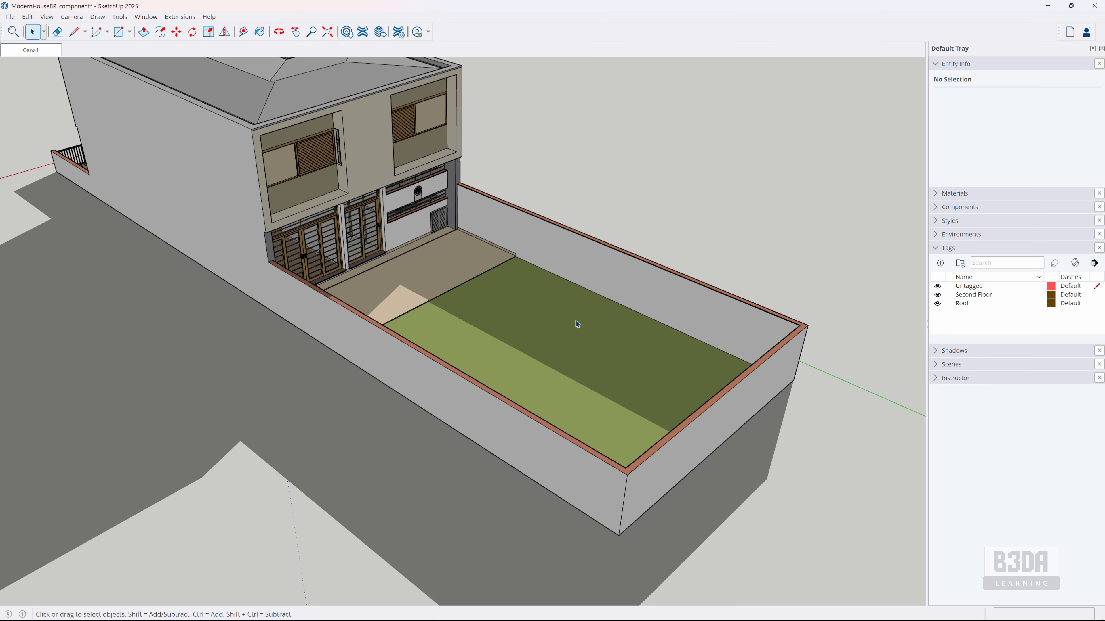
# Step: Measure the area of the selected grass lawn face behind the house
pyautogui.click(537, 327)
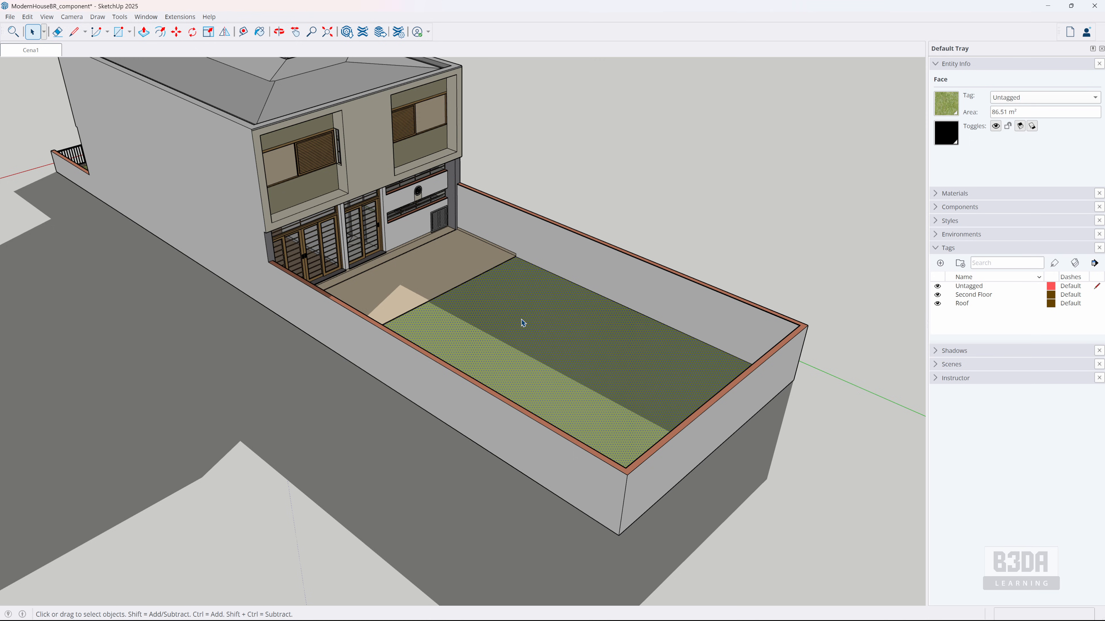
pyautogui.rightClick(530, 289)
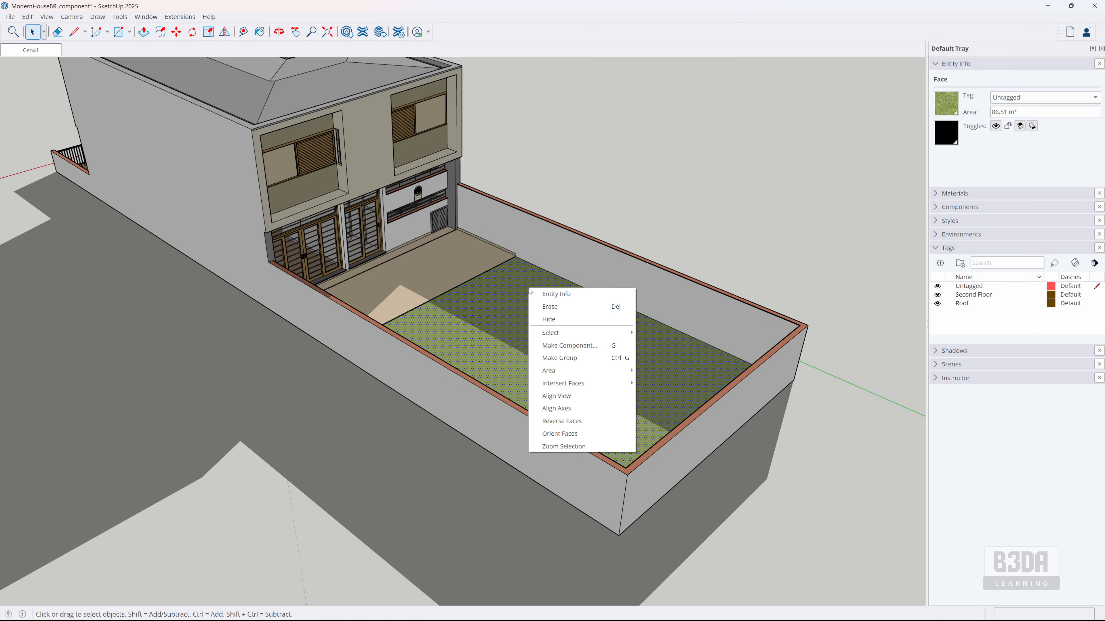
pyautogui.moveTo(607, 372)
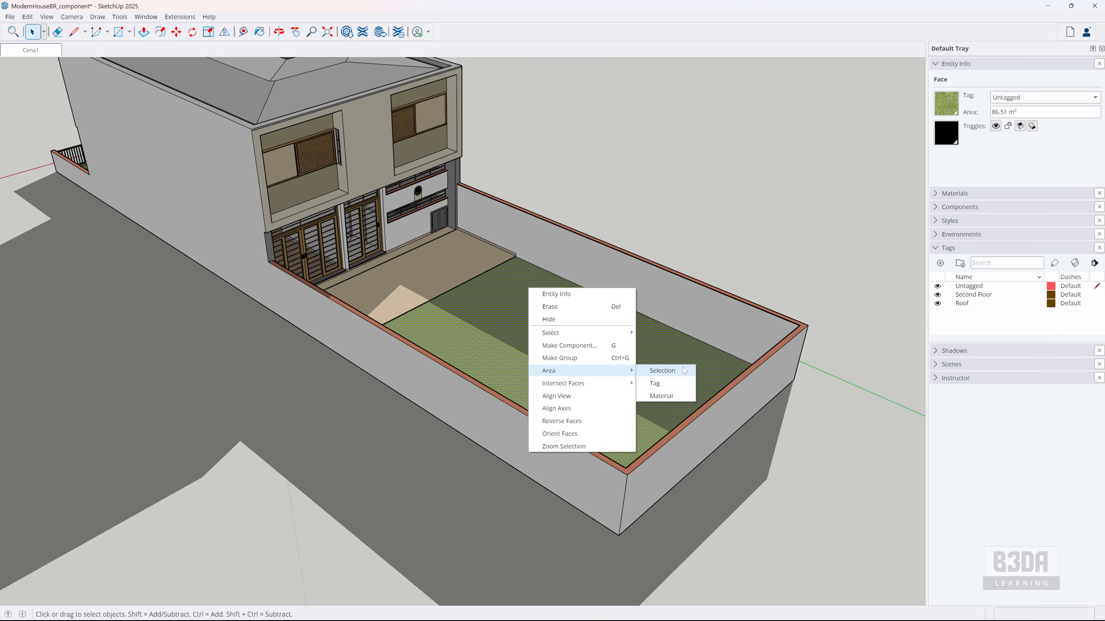
pyautogui.click(696, 321)
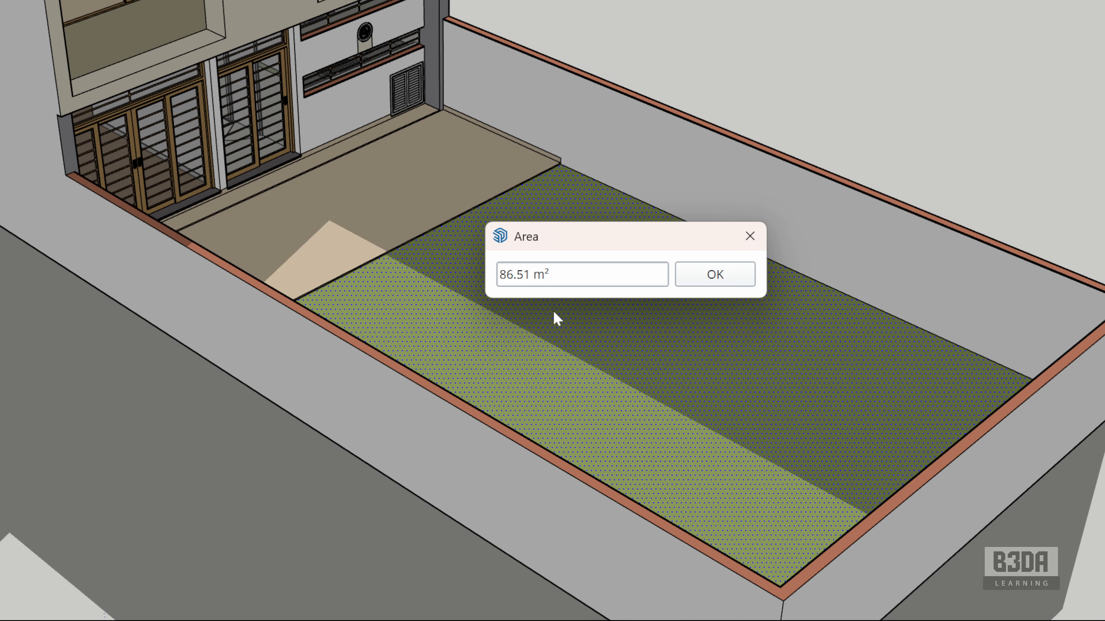
pyautogui.moveTo(462, 246)
pyautogui.mouseDown()
pyautogui.moveTo(620, 270)
pyautogui.moveTo(464, 240)
pyautogui.mouseUp()
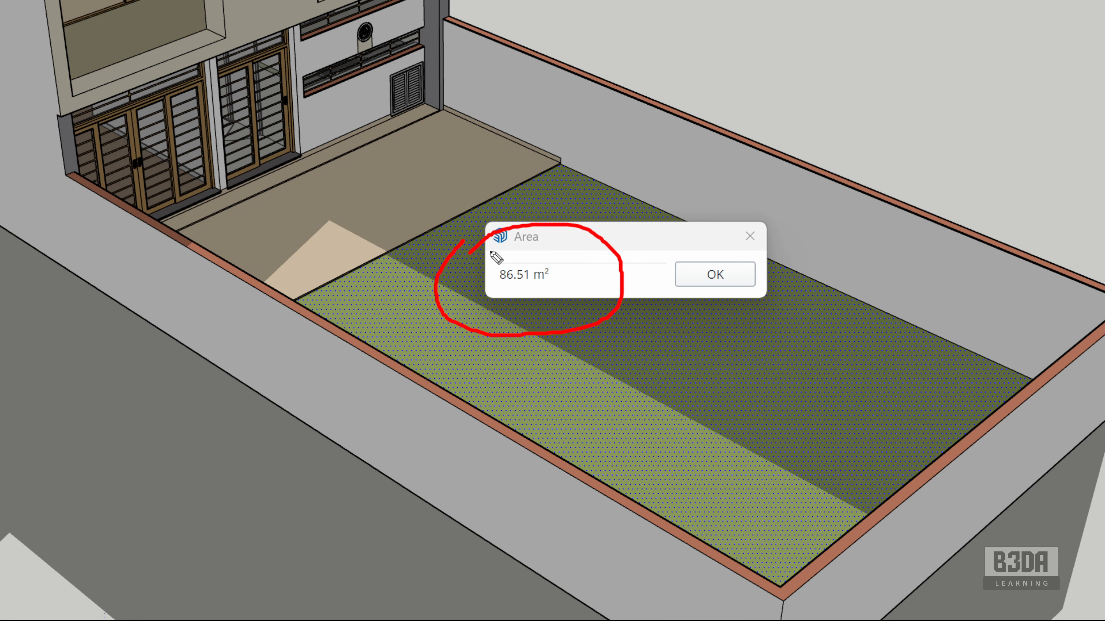
pyautogui.press('Escape')
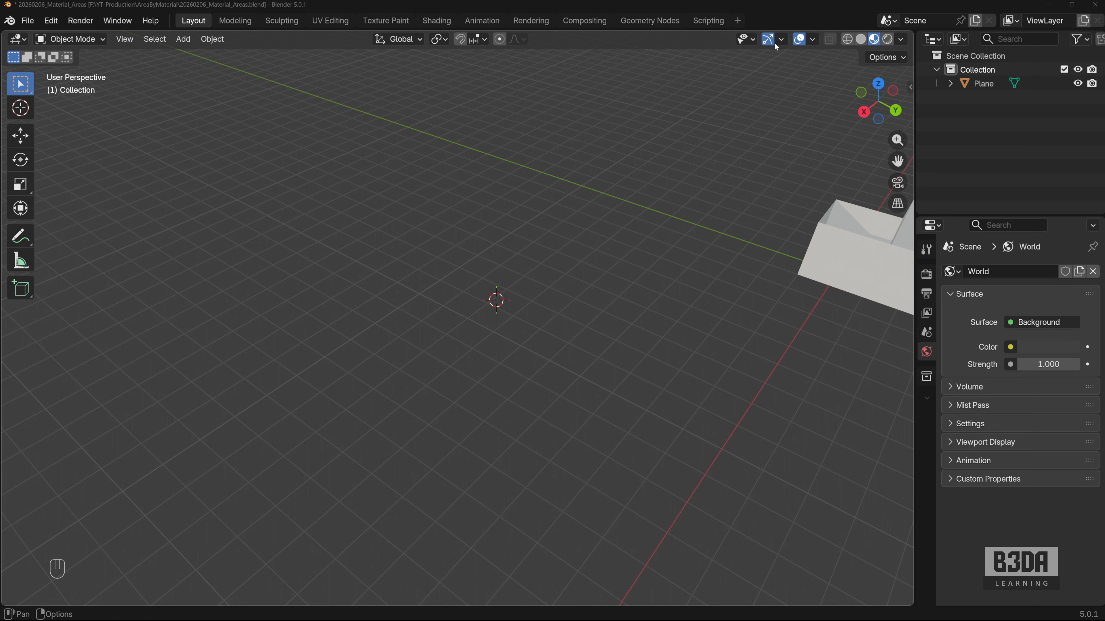
# Step: In Blender, add a mesh plane at the 3D cursor and enter Edit Mode on it
pyautogui.hotkey('shift', 'a')
pyautogui.moveTo(457, 266)
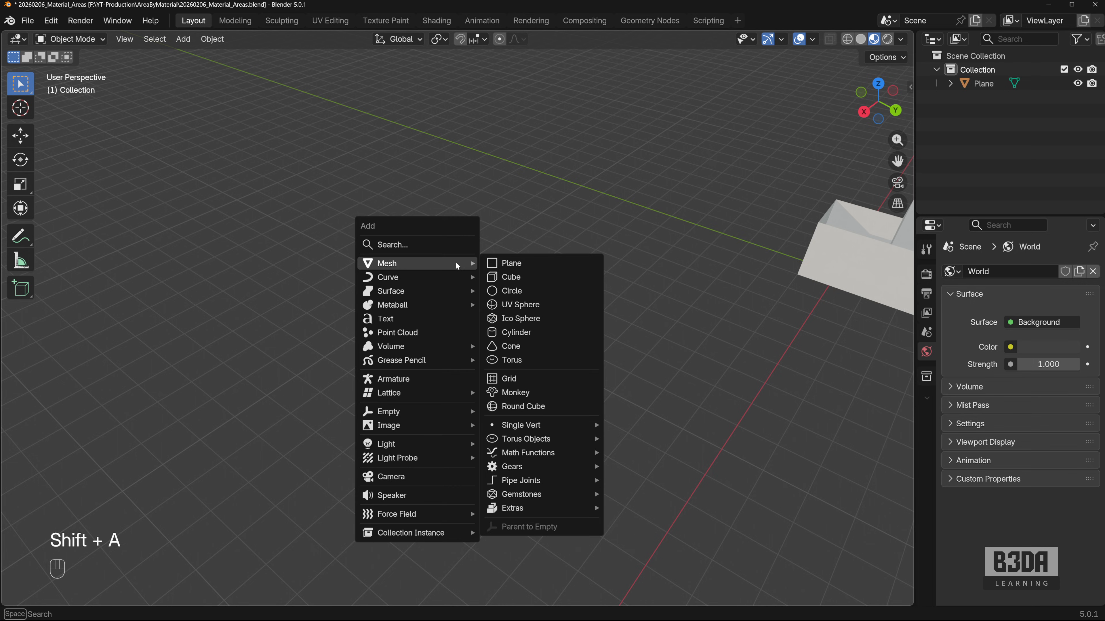
pyautogui.click(511, 263)
pyautogui.scroll(4, 549, 314)
pyautogui.keyDown('shift'); pyautogui.moveTo(647, 334); pyautogui.dragTo(596, 358, button='middle'); pyautogui.keyUp('shift')
pyautogui.press('Tab')
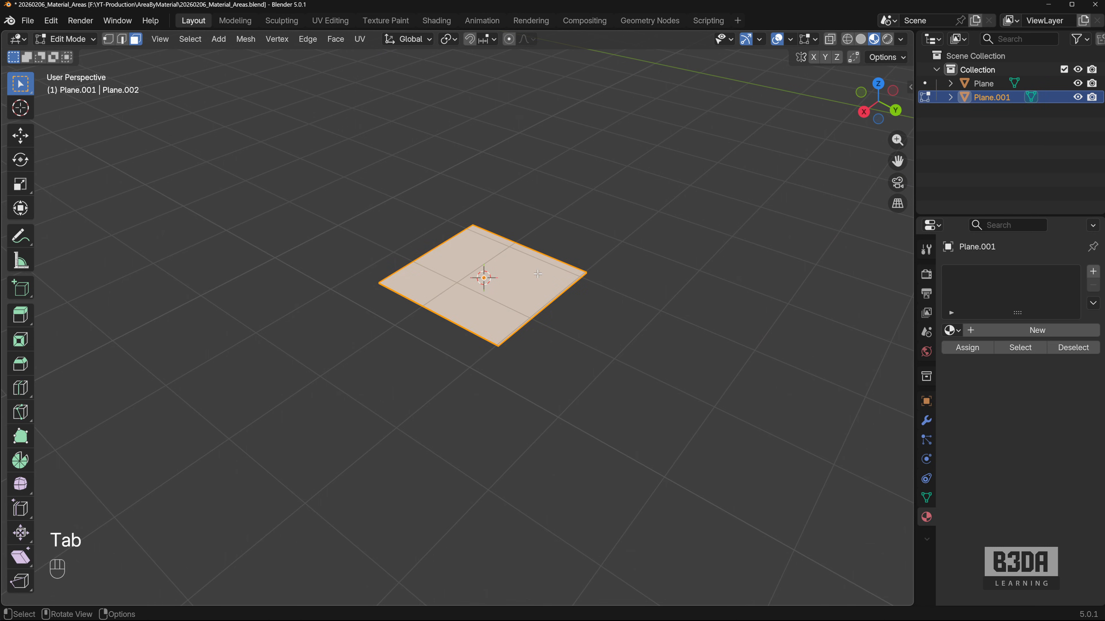
# Step: Switch to vertex selection and enable the Face Area measurement overlay
pyautogui.click(106, 39)
pyautogui.click(815, 39)
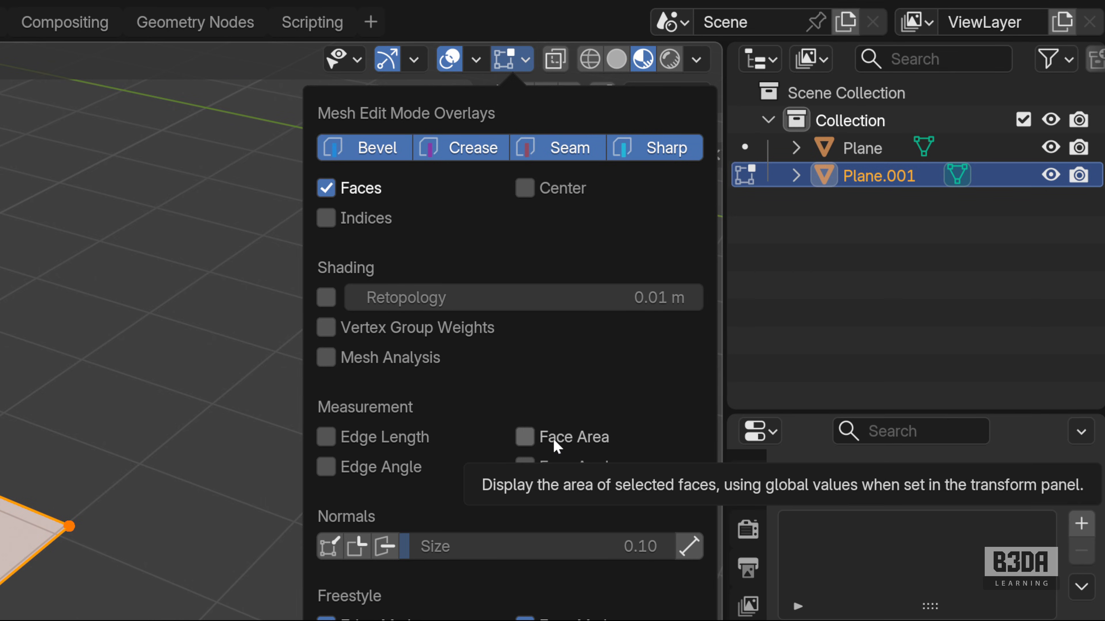
pyautogui.click(570, 439)
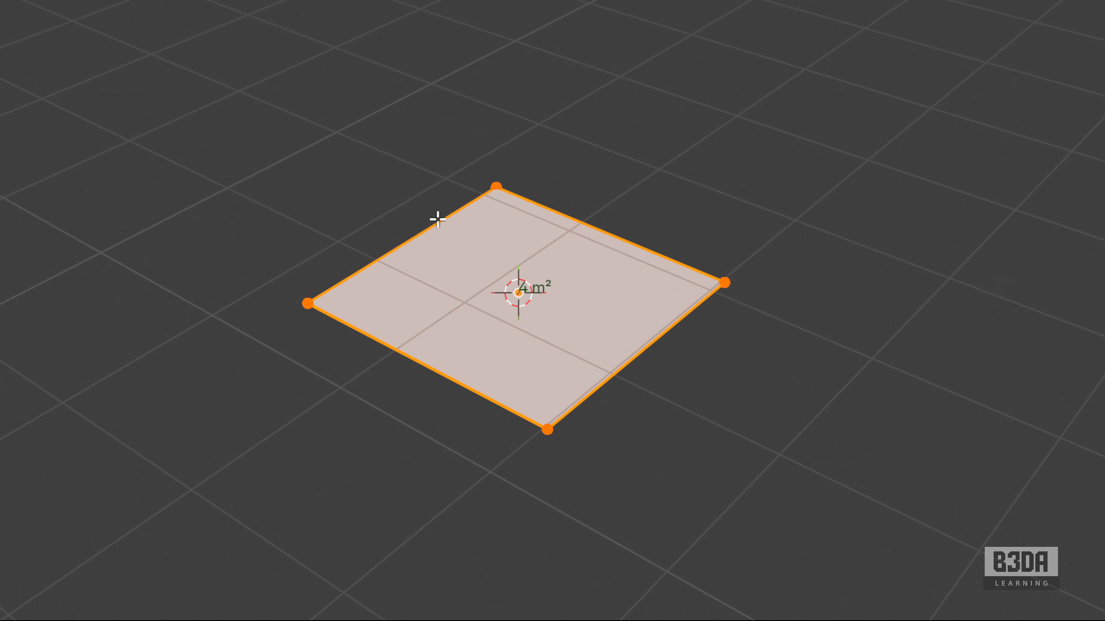
# Step: Stretch the plane along the Y axis to about 10 m² by moving two adjacent corner vertices, and select the whole mesh
pyautogui.click(497, 168)
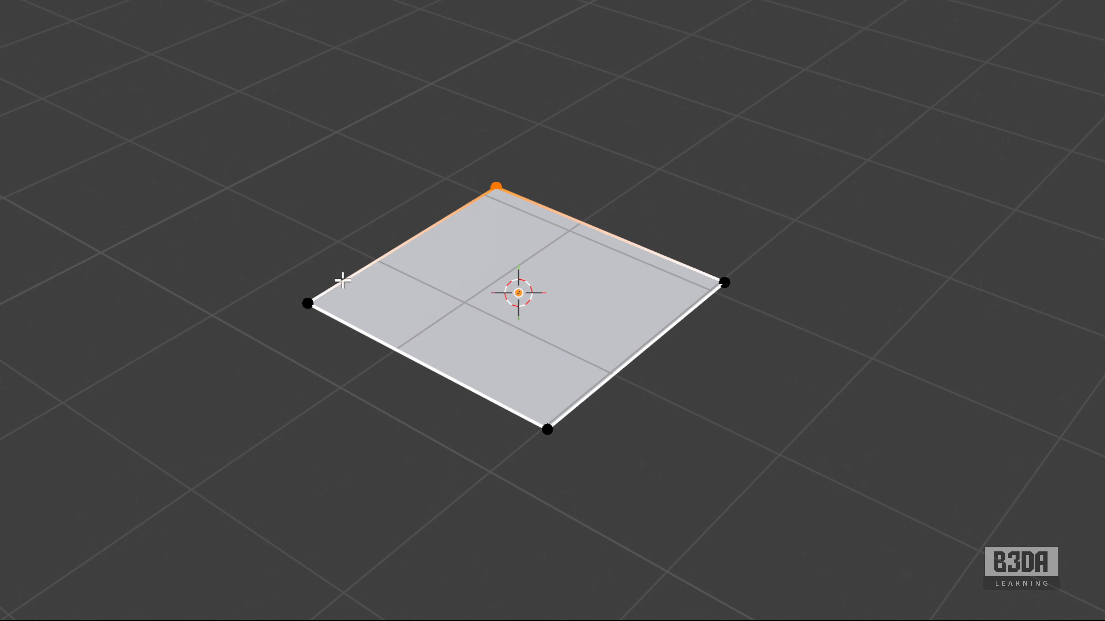
pyautogui.keyDown('shift'); pyautogui.click(327, 273); pyautogui.keyUp('shift')
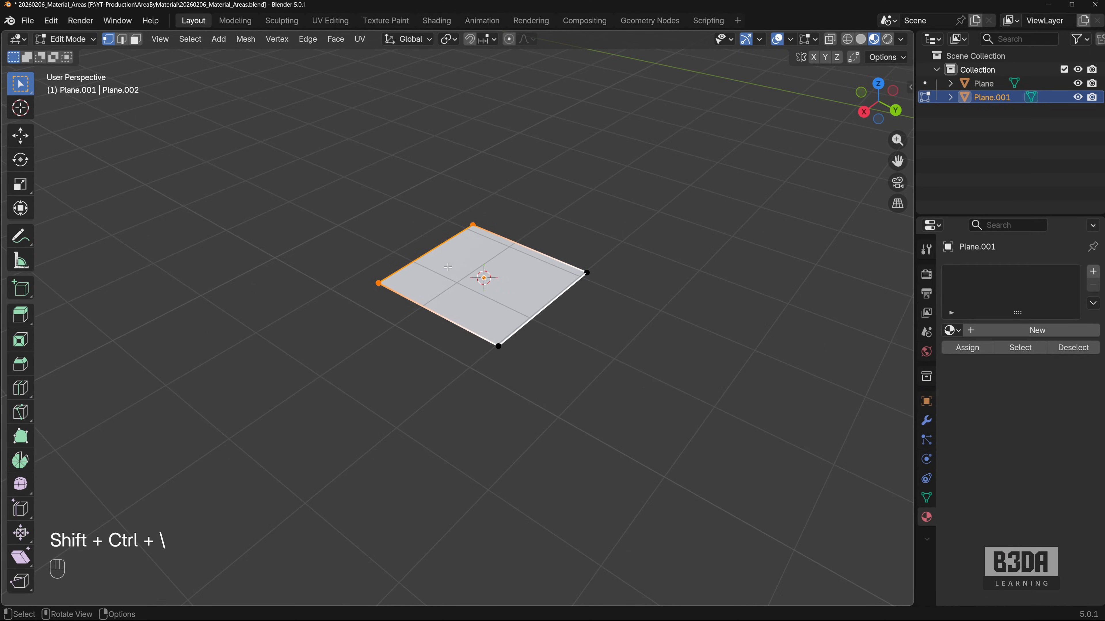
pyautogui.press('g')
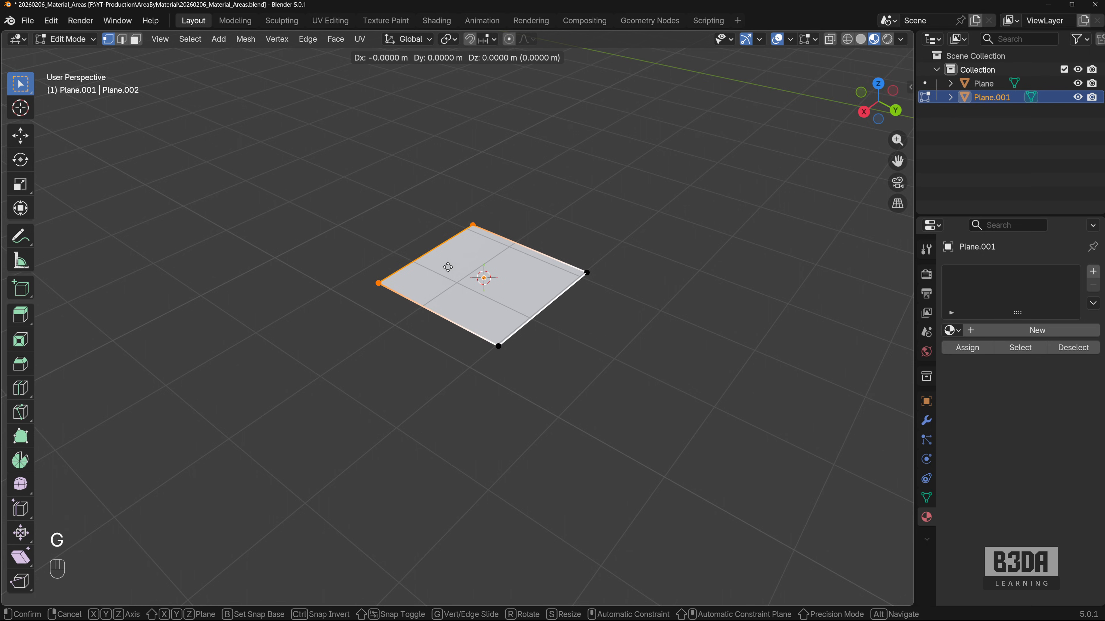
pyautogui.press('y')
pyautogui.keyDown('ctrl'); pyautogui.click(328, 218); pyautogui.keyUp('ctrl')
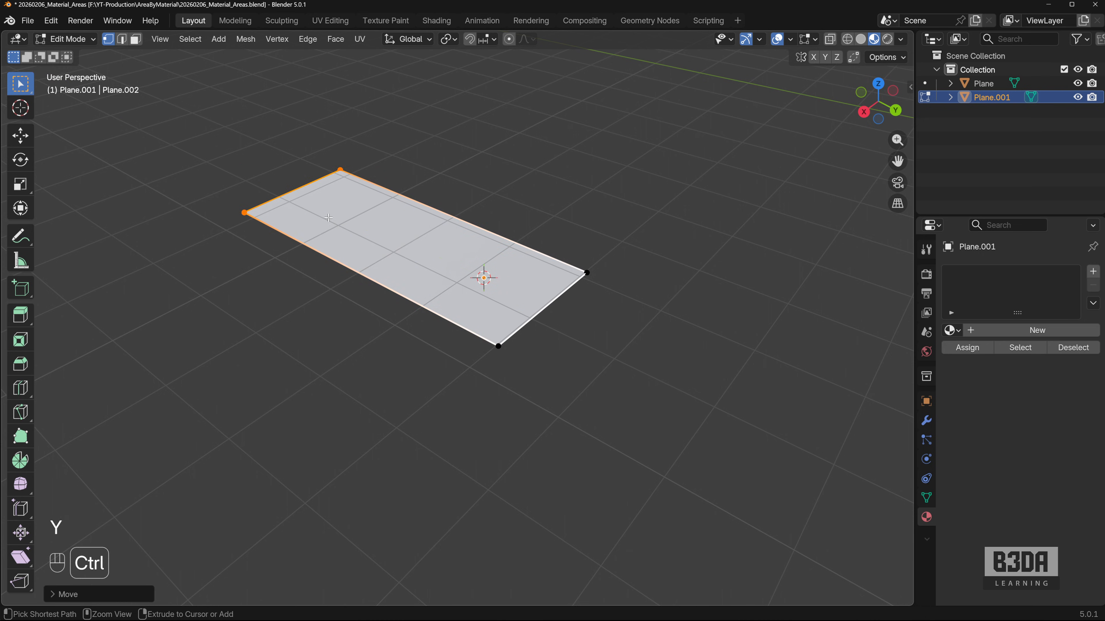
pyautogui.press('a')
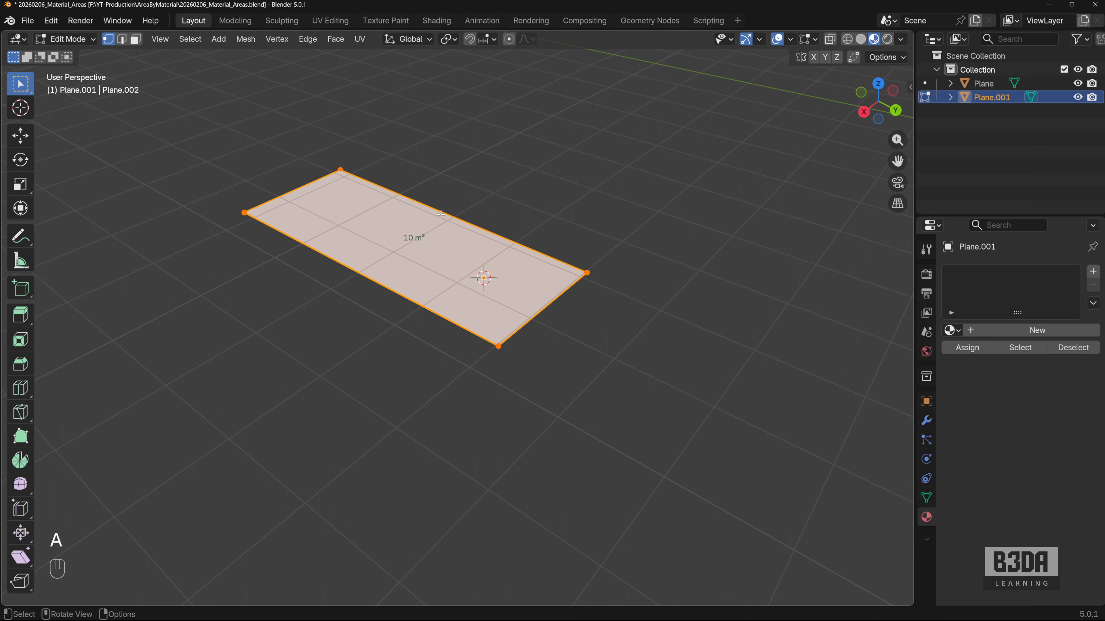
# Step: Add a loop cut across the plane's width, slid toward the stretched end to split it into about 3.7 m² and 6.3 m²
pyautogui.keyDown('shift'); pyautogui.moveTo(440, 214); pyautogui.dragTo(458, 332, button='middle'); pyautogui.keyUp('shift')
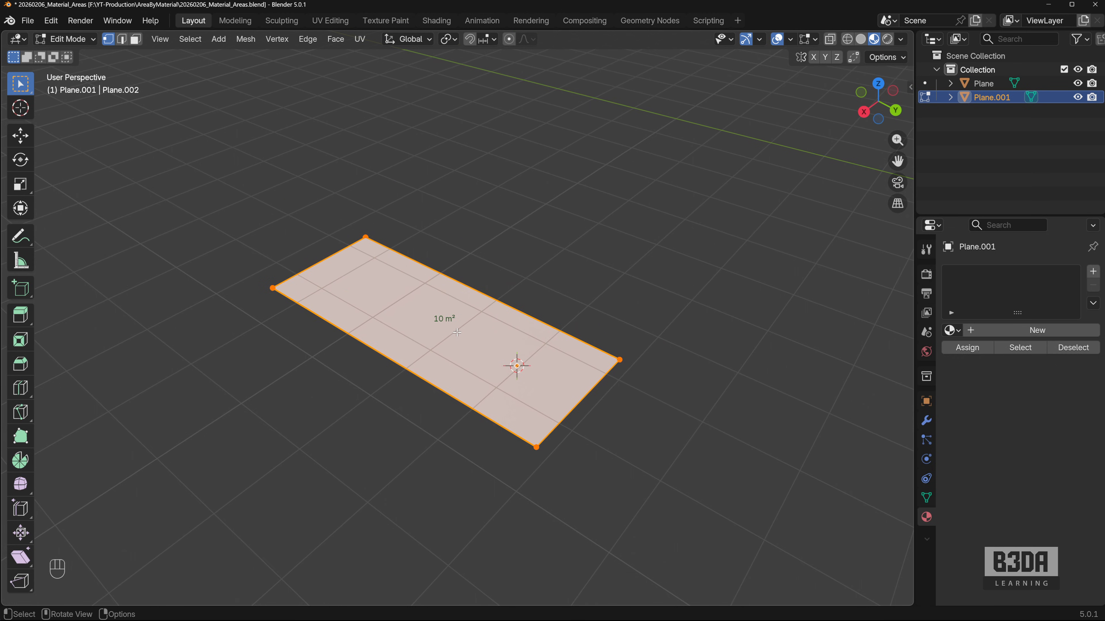
pyautogui.hotkey('ctrl', 'r')
pyautogui.click(441, 288)
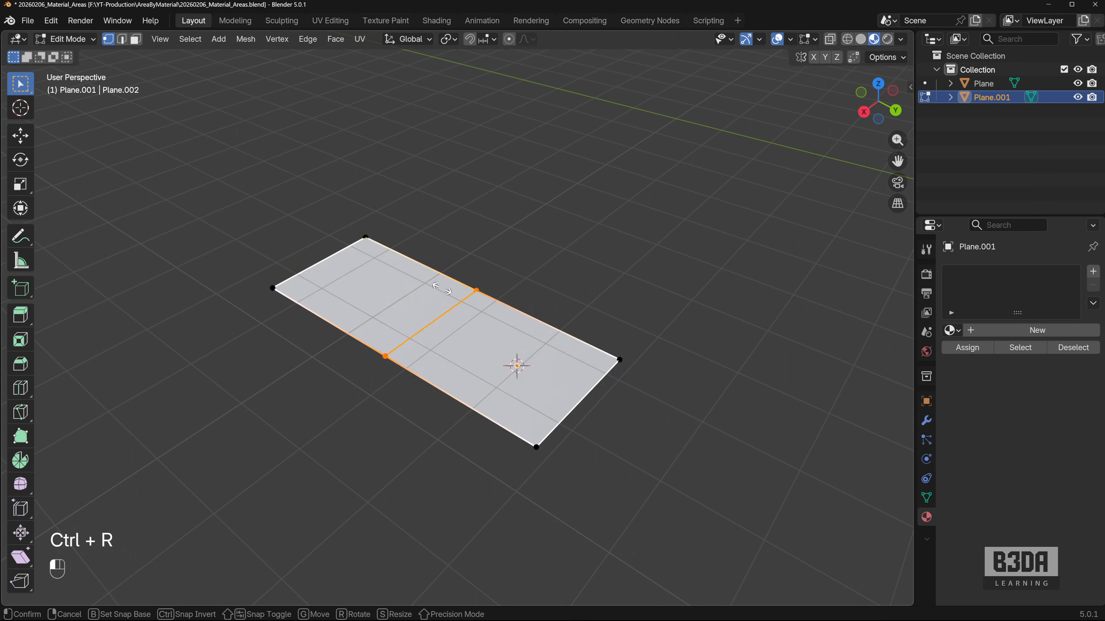
pyautogui.click(402, 251)
# Step: Extrude the long-side edge of the smaller face along X into an L-shaped arm of about 4.34 m², and select all faces
pyautogui.moveTo(357, 229); pyautogui.dragTo(479, 282)
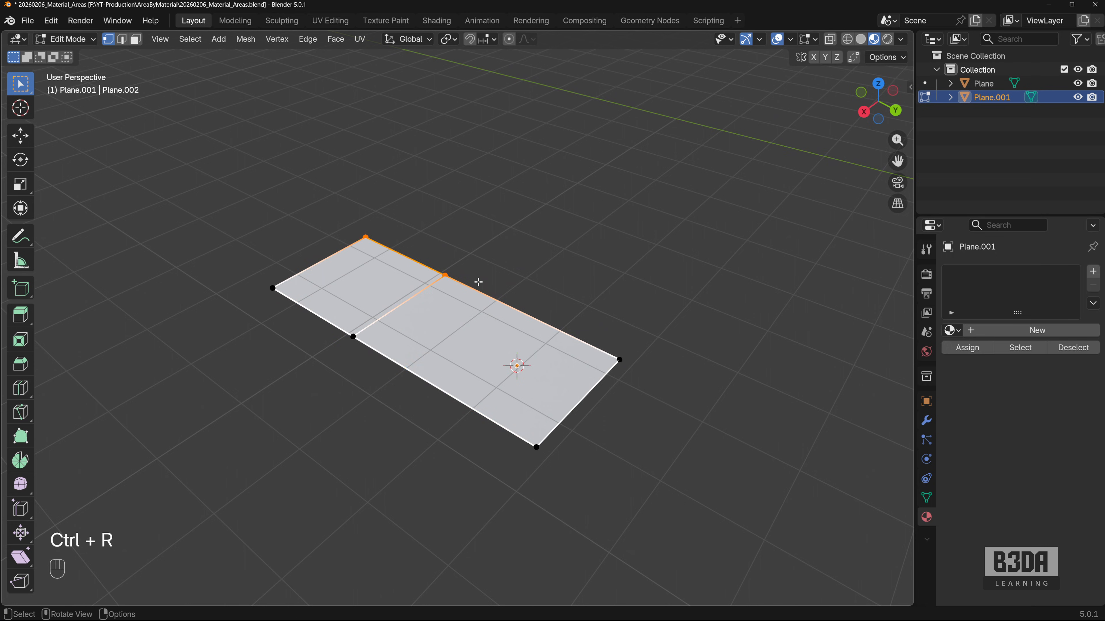
pyautogui.press('e')
pyautogui.press('y')
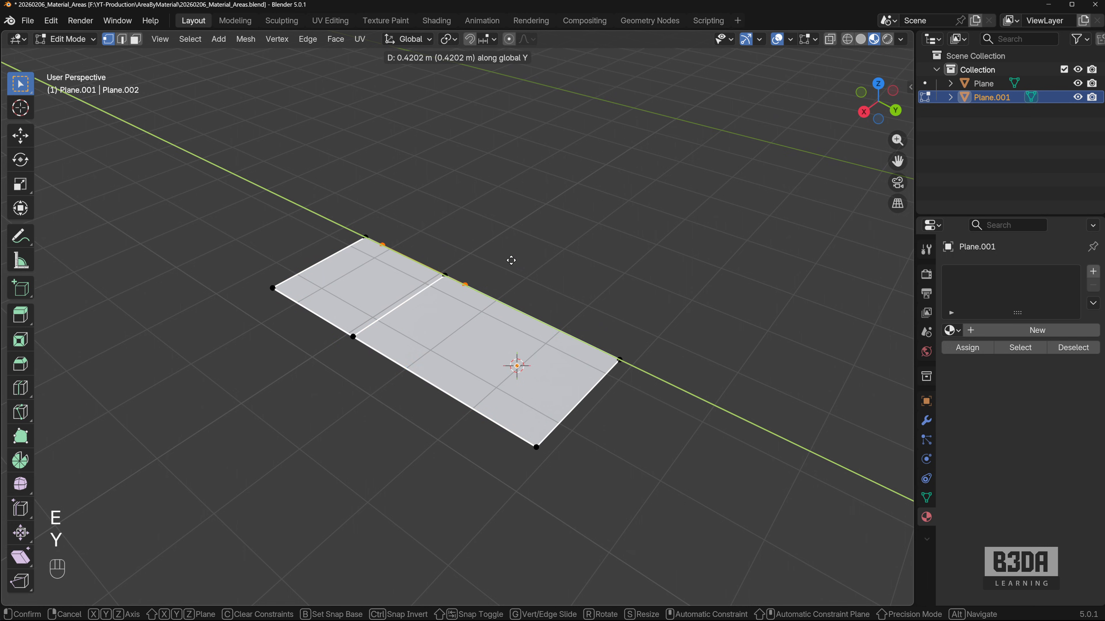
pyautogui.press('x')
pyautogui.click(557, 222)
pyautogui.press('a')
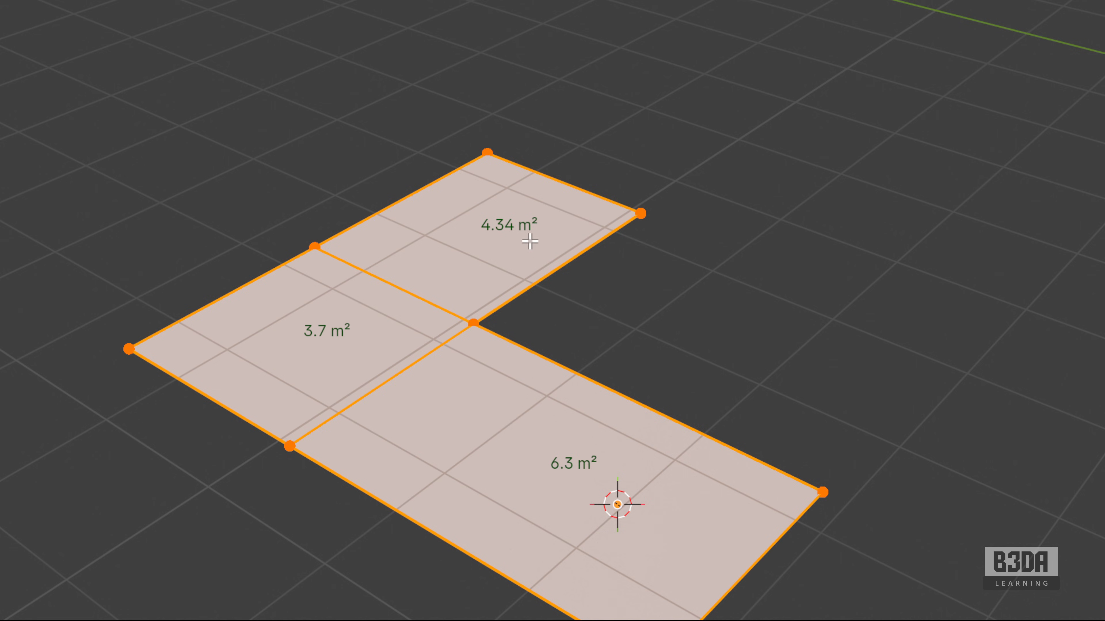
# Step: Select the extruded face and the adjoining smaller face in face selection mode, and dissolve them into one face
pyautogui.click(485, 256)
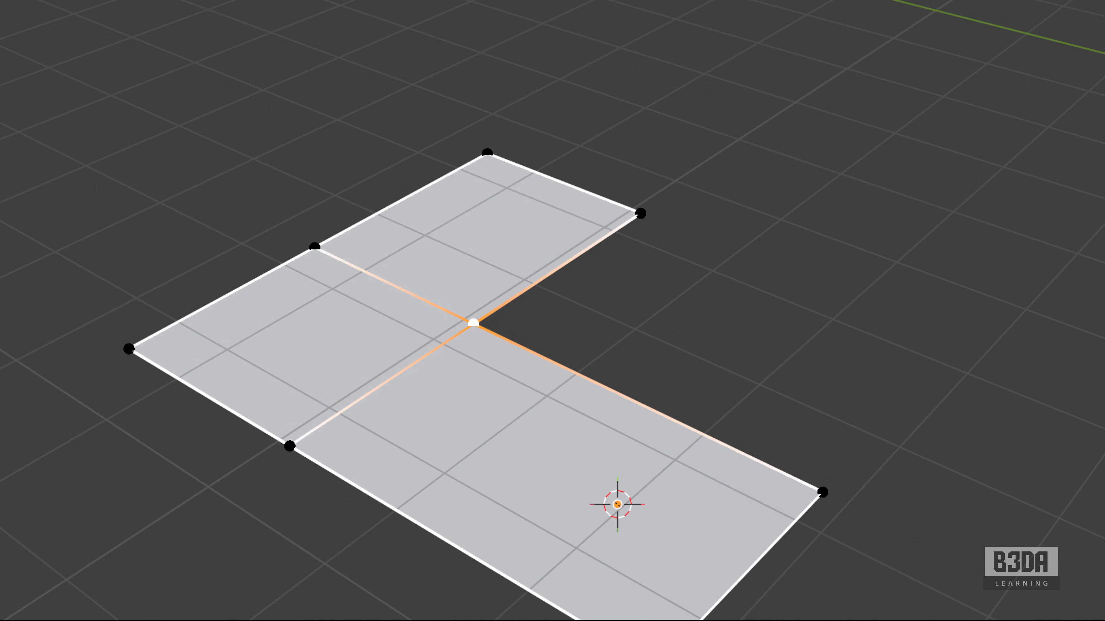
pyautogui.press('3')
pyautogui.click(482, 249)
pyautogui.keyDown('shift'); pyautogui.click(364, 349); pyautogui.keyUp('shift')
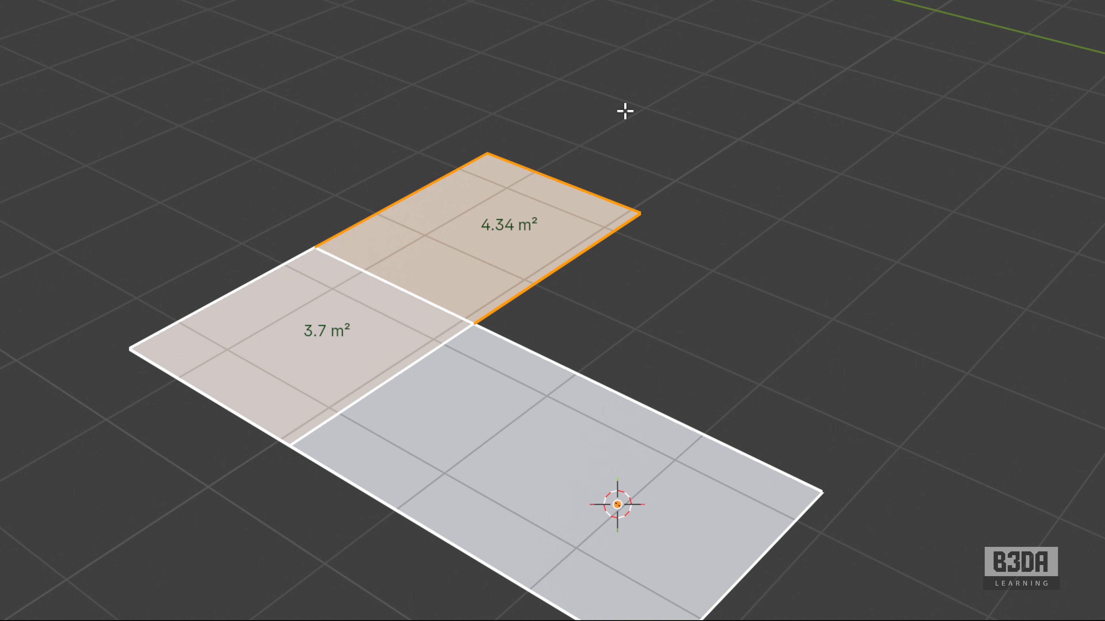
pyautogui.press('x')
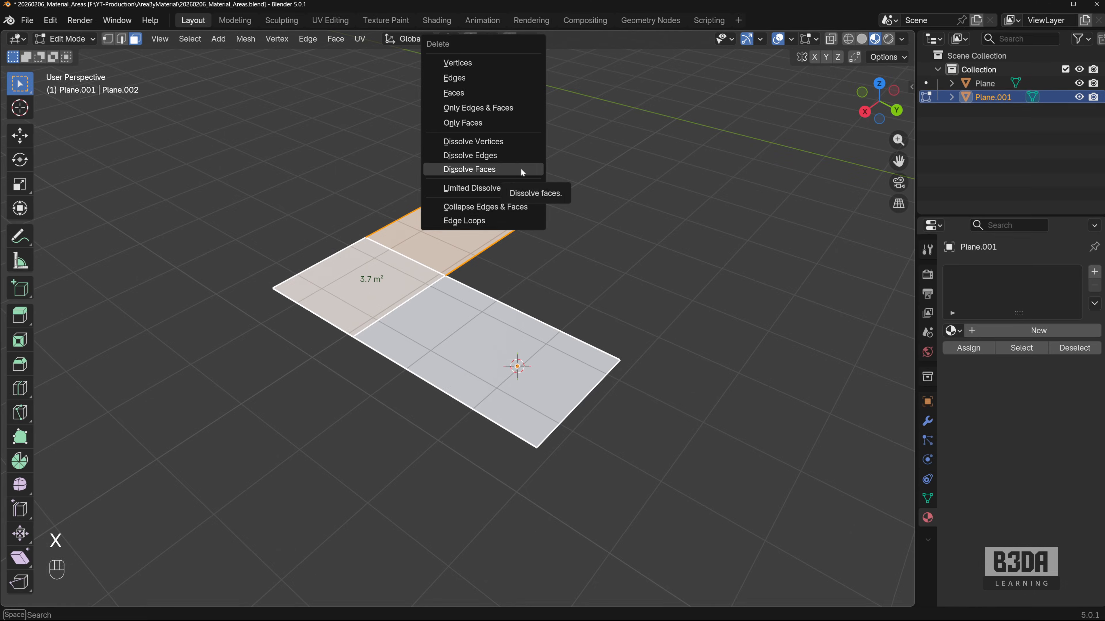
pyautogui.click(501, 168)
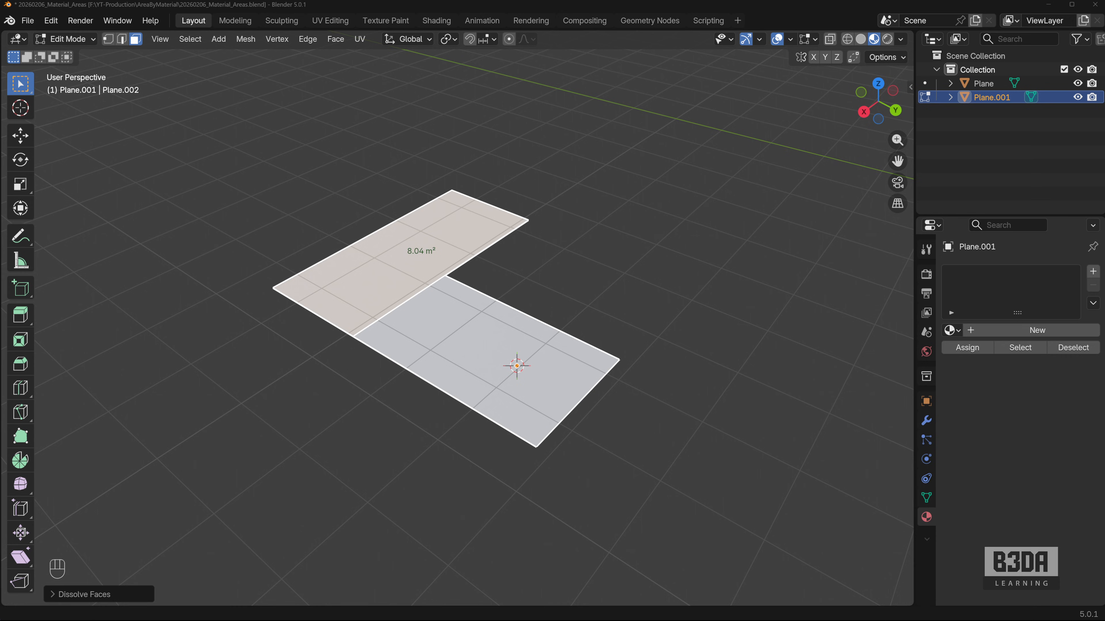
# Step: Switch to the browser and read the Areas by Materials add-on page and its example image
pyautogui.moveTo(348, 0); pyautogui.dragTo(582, 74)
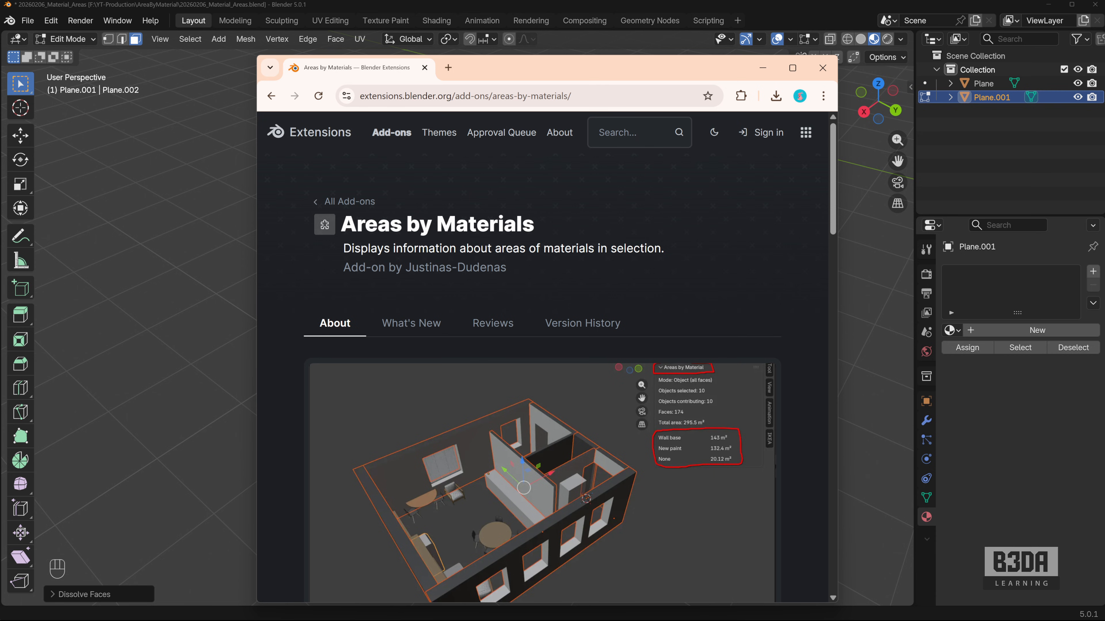
pyautogui.scroll(-5, 743, 243)
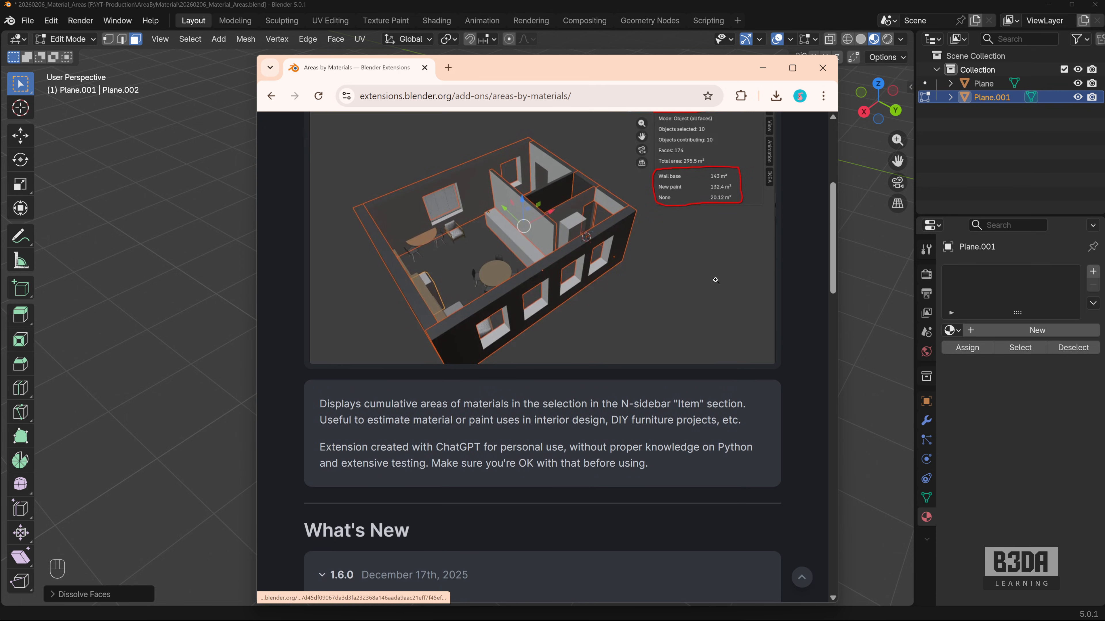
pyautogui.scroll(3, 702, 314)
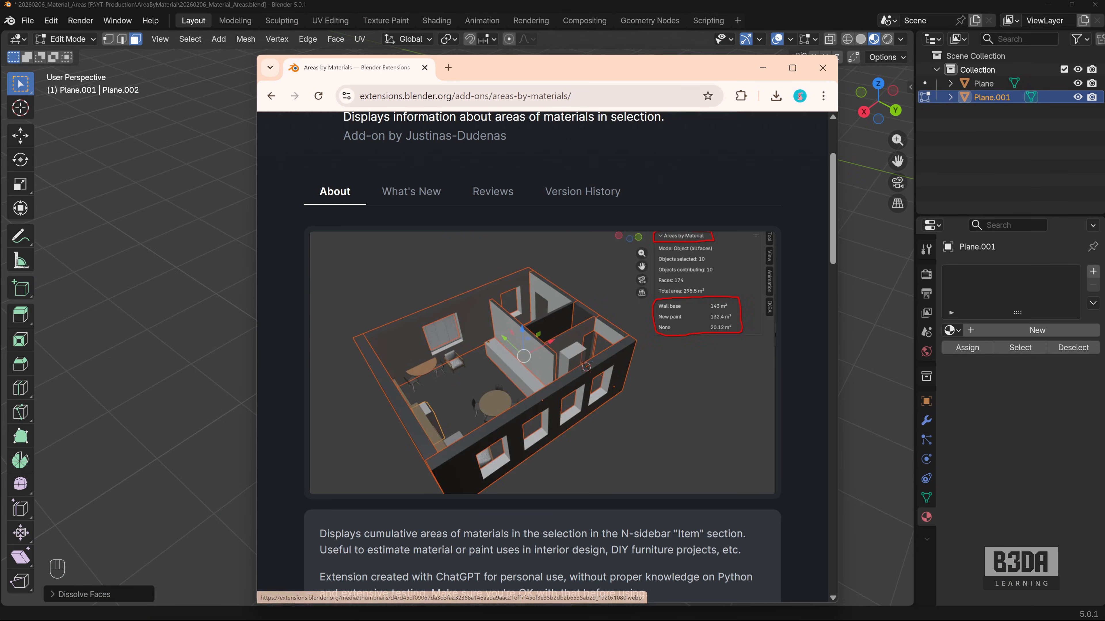
pyautogui.scroll(-2, 510, 291)
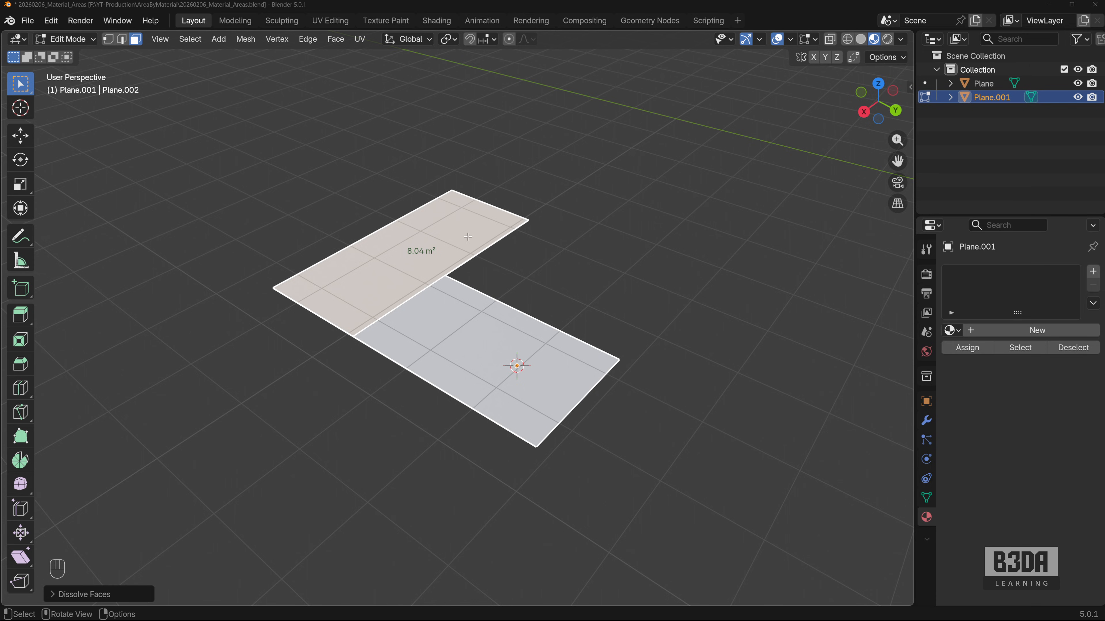
# Step: Return to Object Mode in Blender and delete the L-shaped plane
pyautogui.press('Tab')
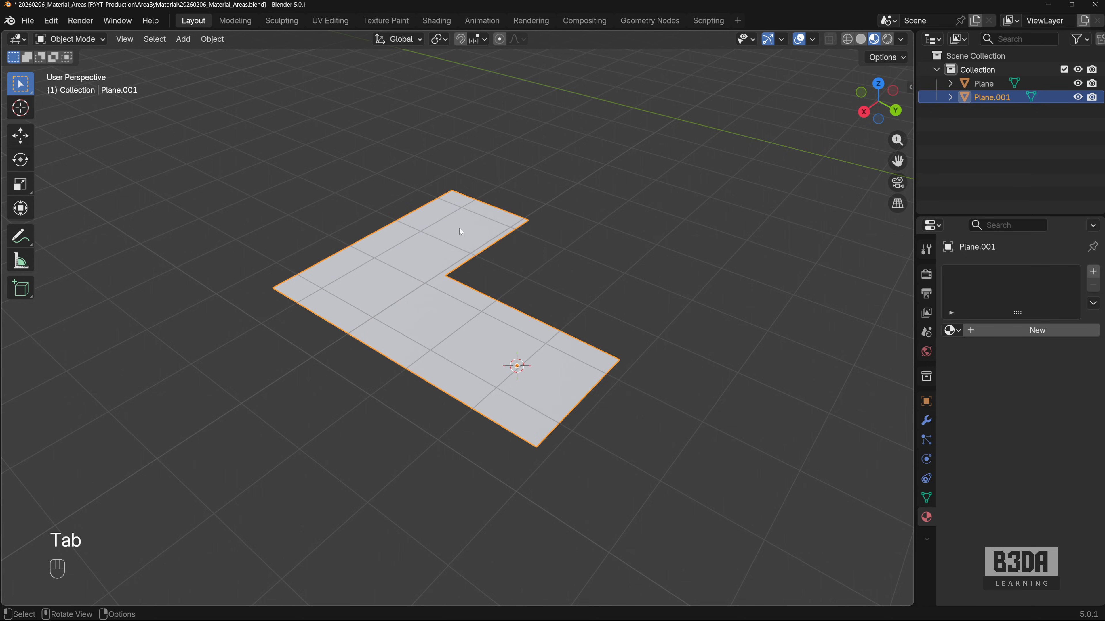
pyautogui.press('Delete')
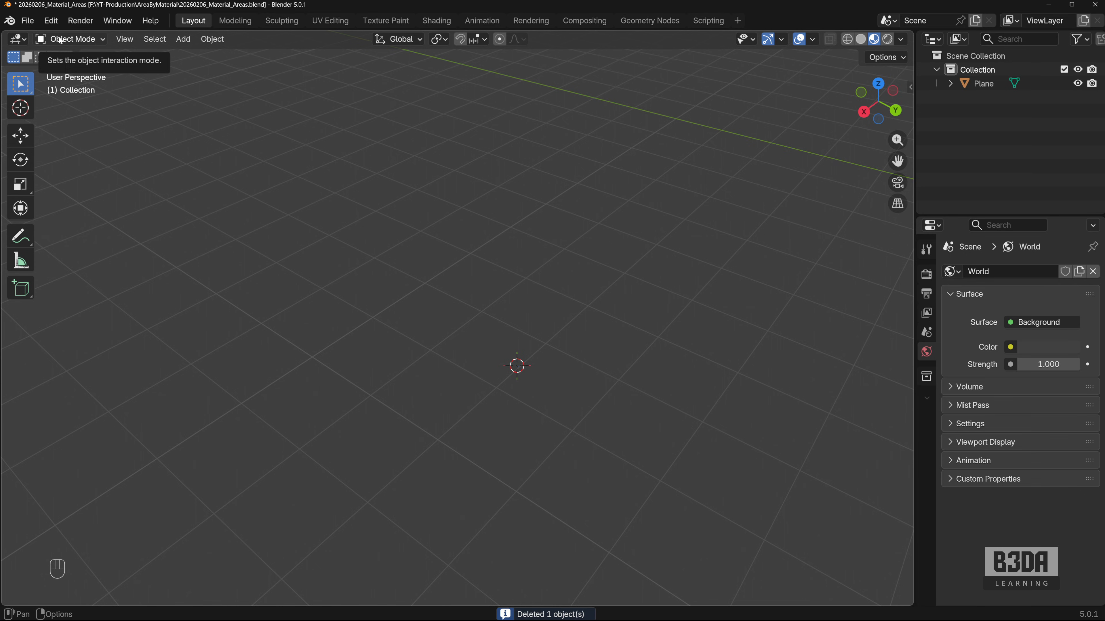
# Step: Search the extensions in the preferences for "Areas" to locate the Areas by Materials add-on, and close the preferences
pyautogui.click(52, 21)
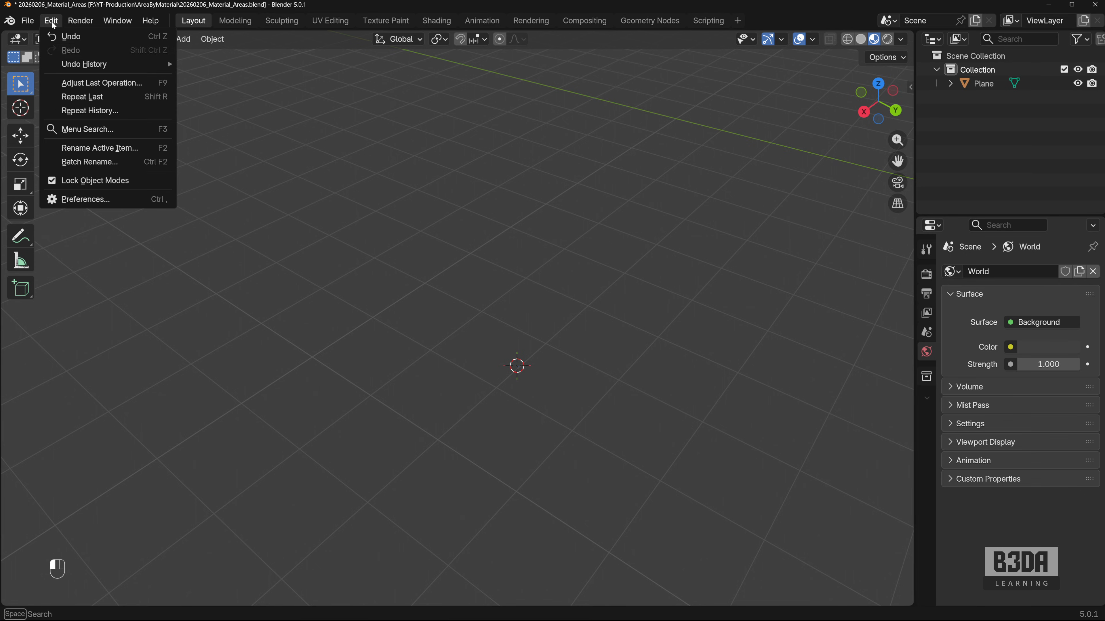
pyautogui.click(100, 201)
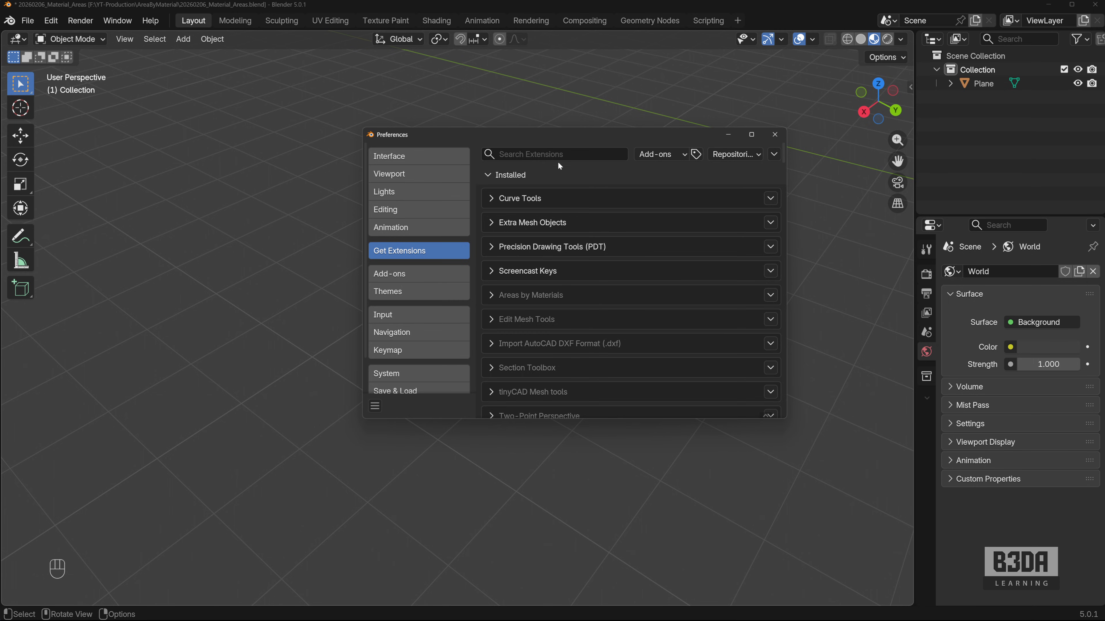
pyautogui.click(501, 154)
pyautogui.write('Areas')
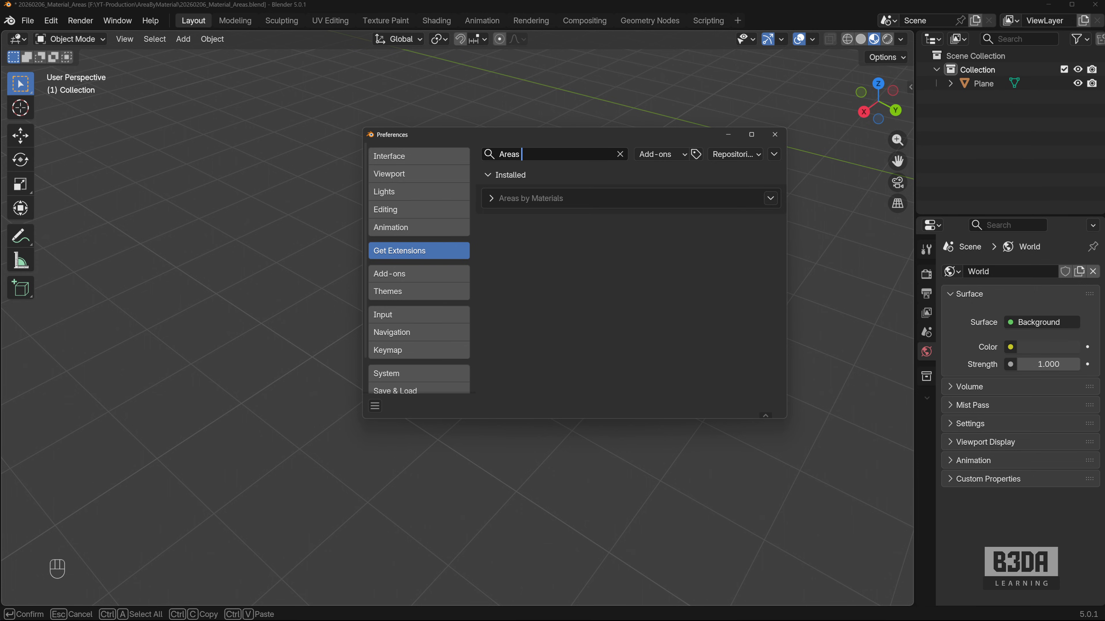
pyautogui.click(775, 135)
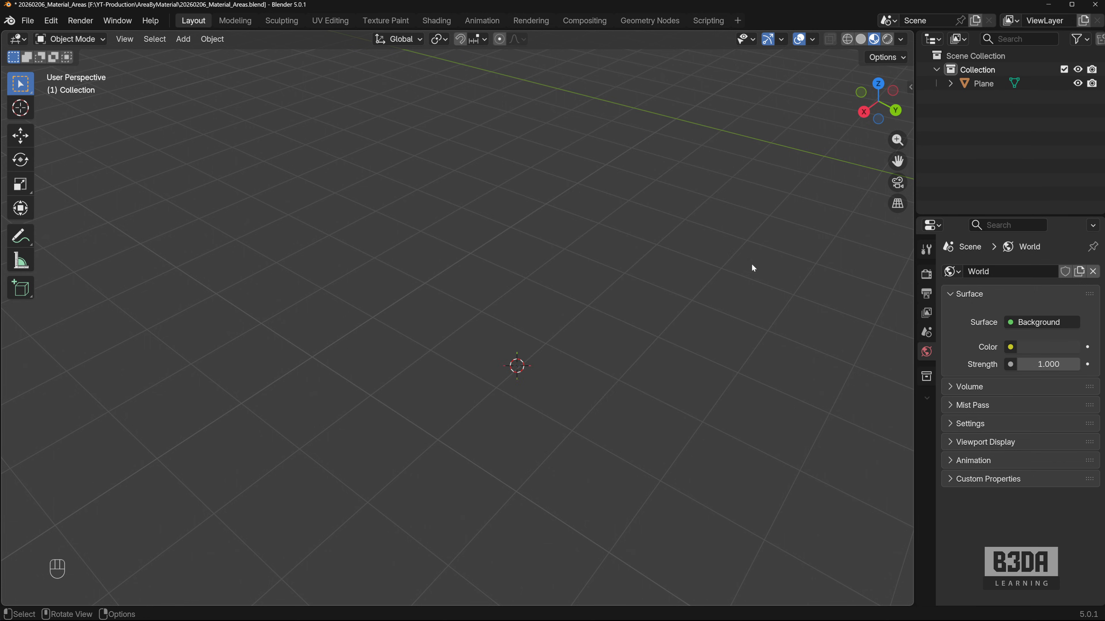
# Step: Select the L-shaped room object and show the viewport sidebar with its item properties
pyautogui.keyDown('shift'); pyautogui.moveTo(753, 269); pyautogui.dragTo(529, 290, button='middle'); pyautogui.keyUp('shift')
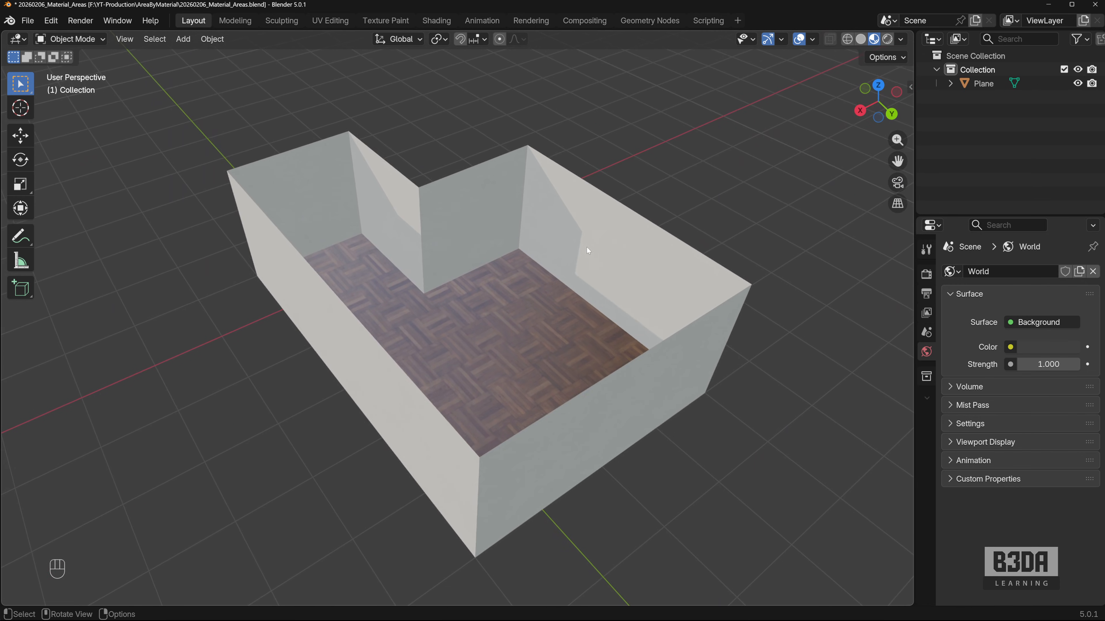
pyautogui.click(599, 240)
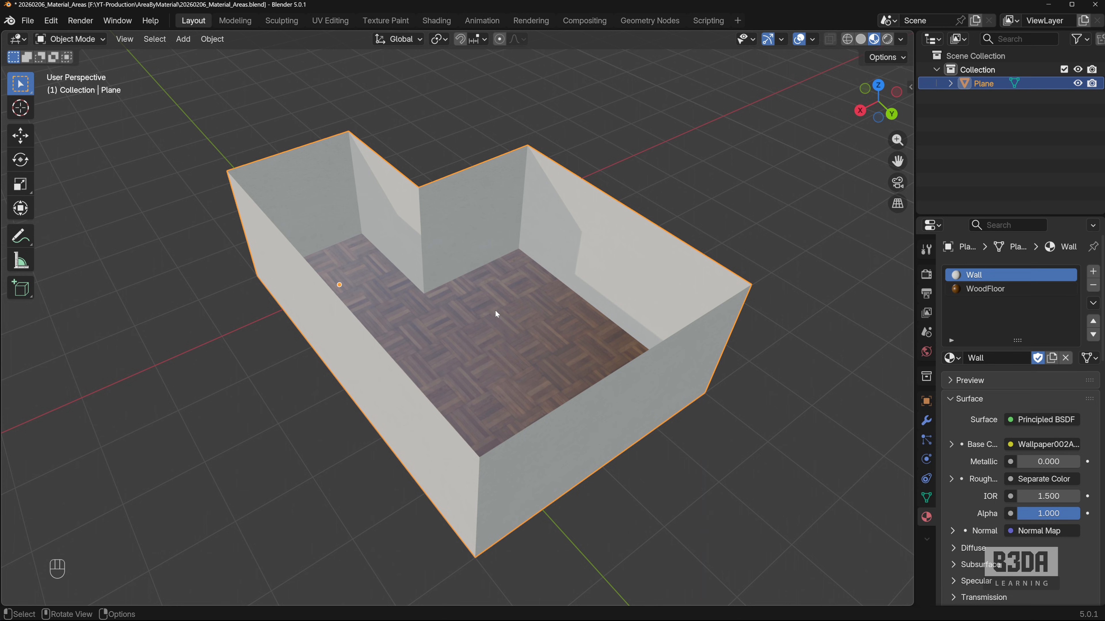
pyautogui.click(909, 86)
pyautogui.click(907, 82)
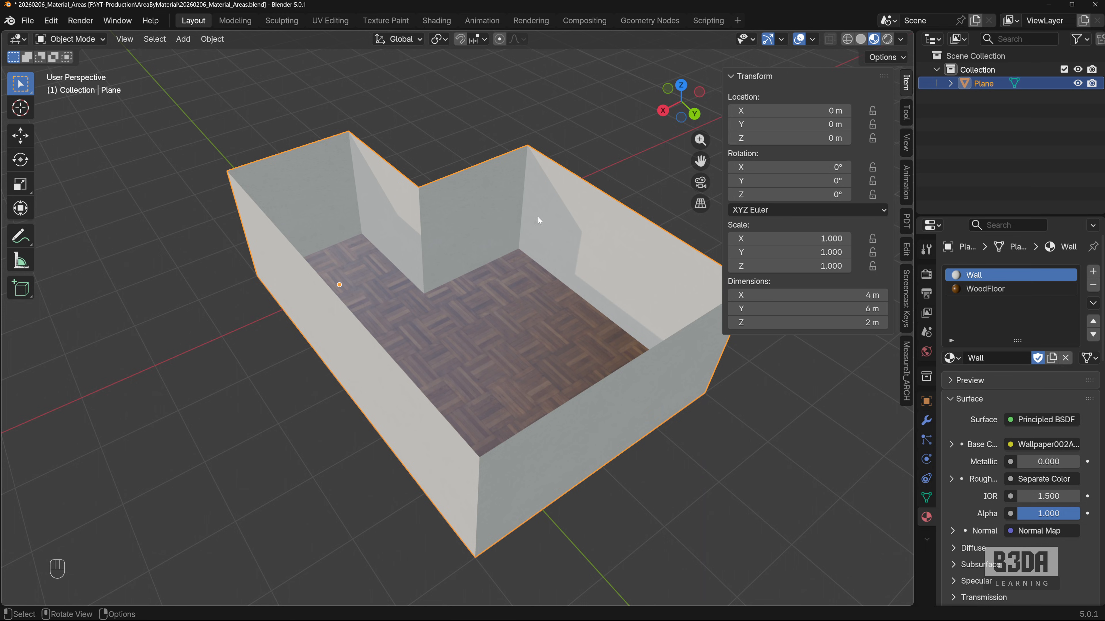
# Step: Enable the Areas by Materials add-on in the preferences and close the preferences window
pyautogui.click(51, 20)
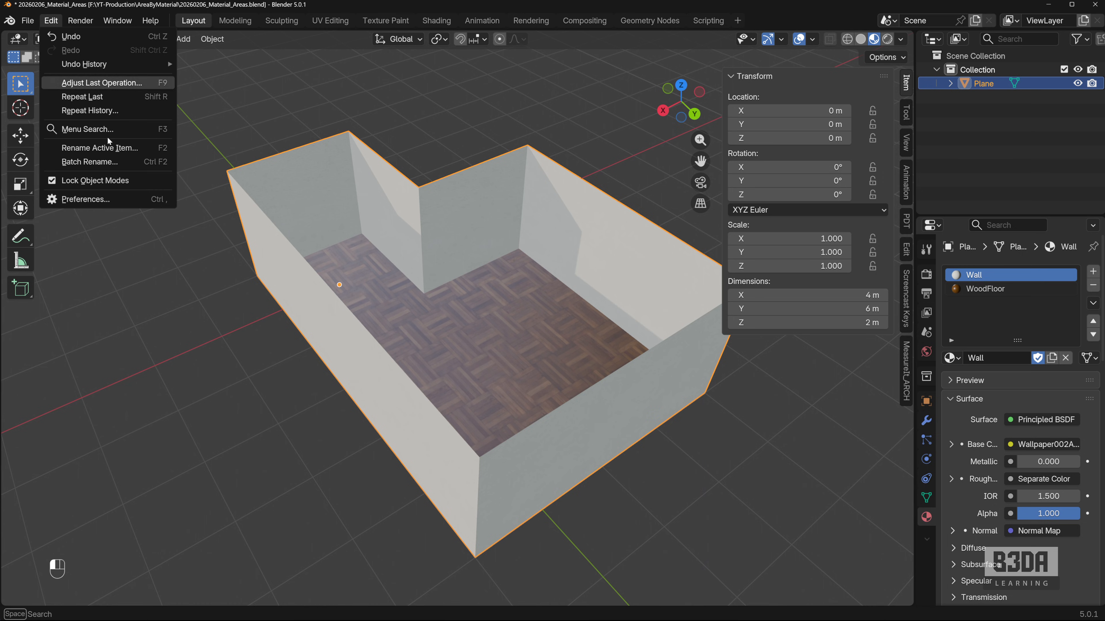
pyautogui.click(128, 198)
pyautogui.click(427, 273)
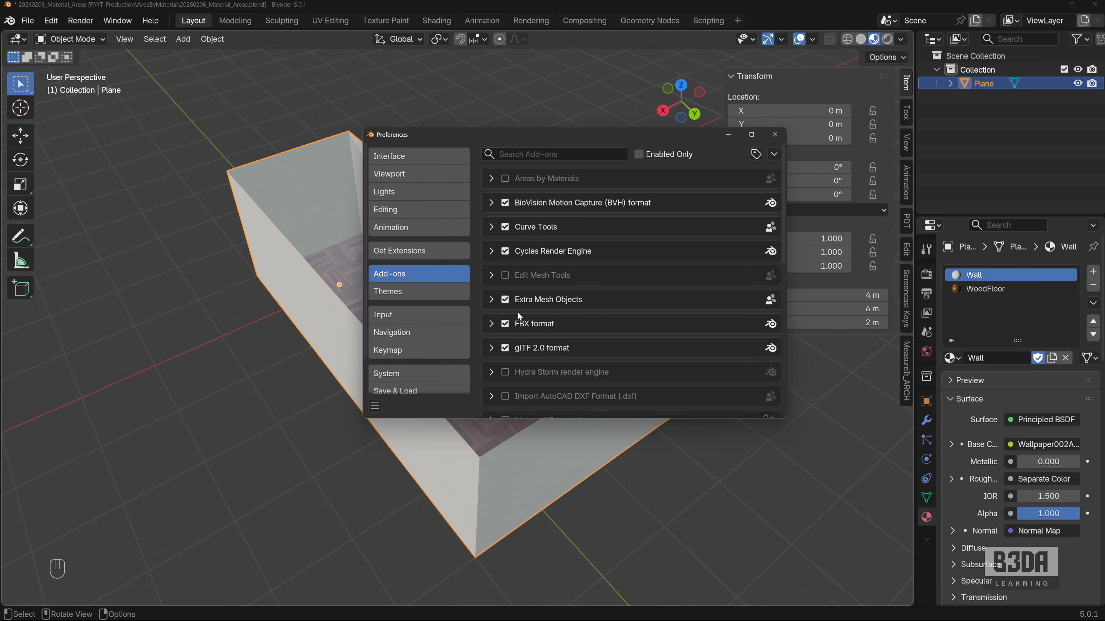
pyautogui.click(504, 178)
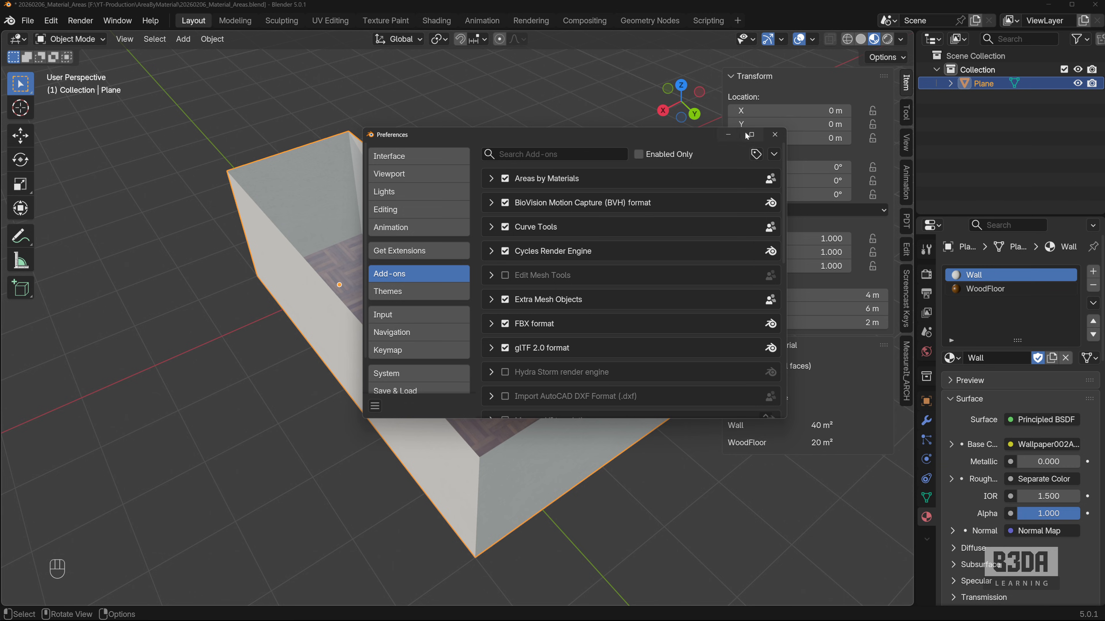
pyautogui.click(775, 135)
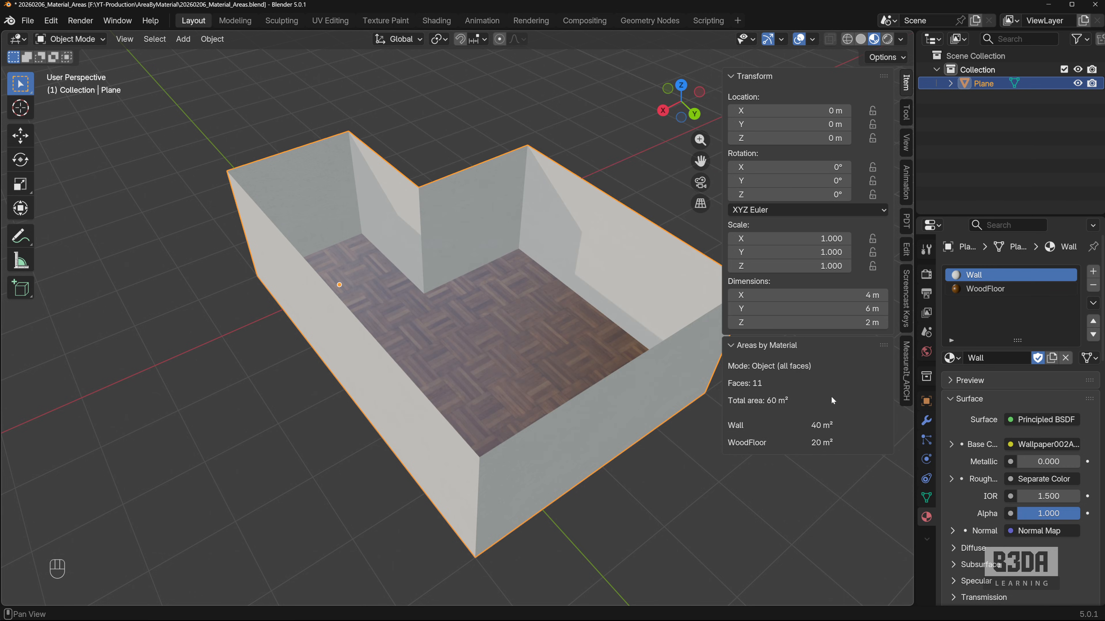
pyautogui.hotkey('ctrl', 'shift', '\\')
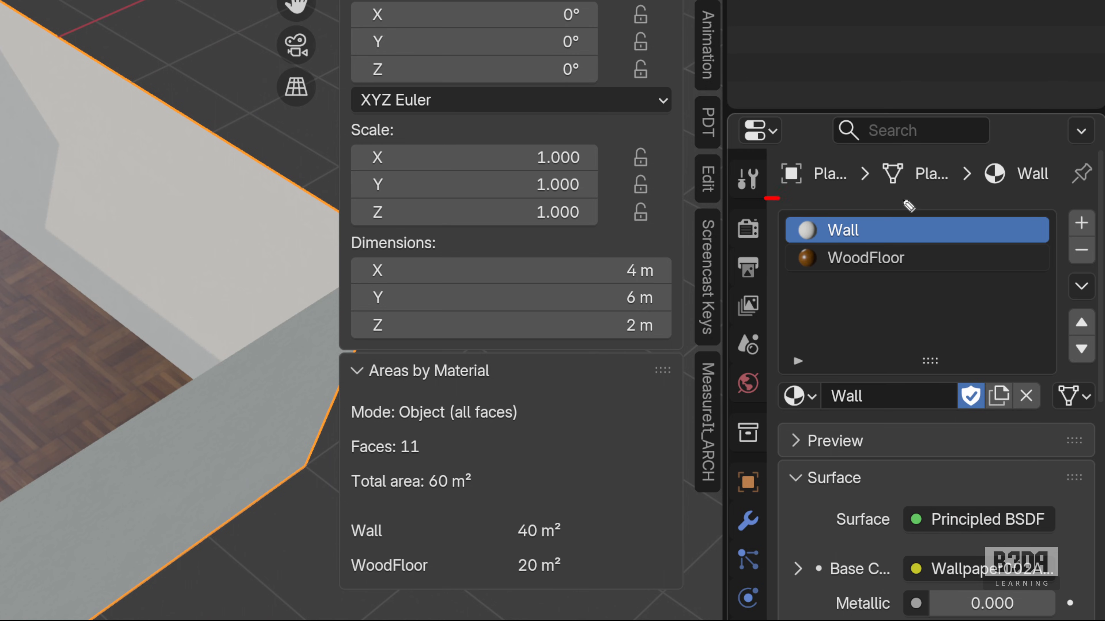
pyautogui.moveTo(767, 200)
pyautogui.mouseDown()
pyautogui.moveTo(866, 310)
pyautogui.moveTo(754, 200)
pyautogui.mouseUp()
pyautogui.moveTo(322, 510)
pyautogui.mouseDown()
pyautogui.moveTo(473, 503)
pyautogui.moveTo(572, 599)
pyautogui.moveTo(328, 572)
pyautogui.moveTo(336, 592)
pyautogui.mouseUp()
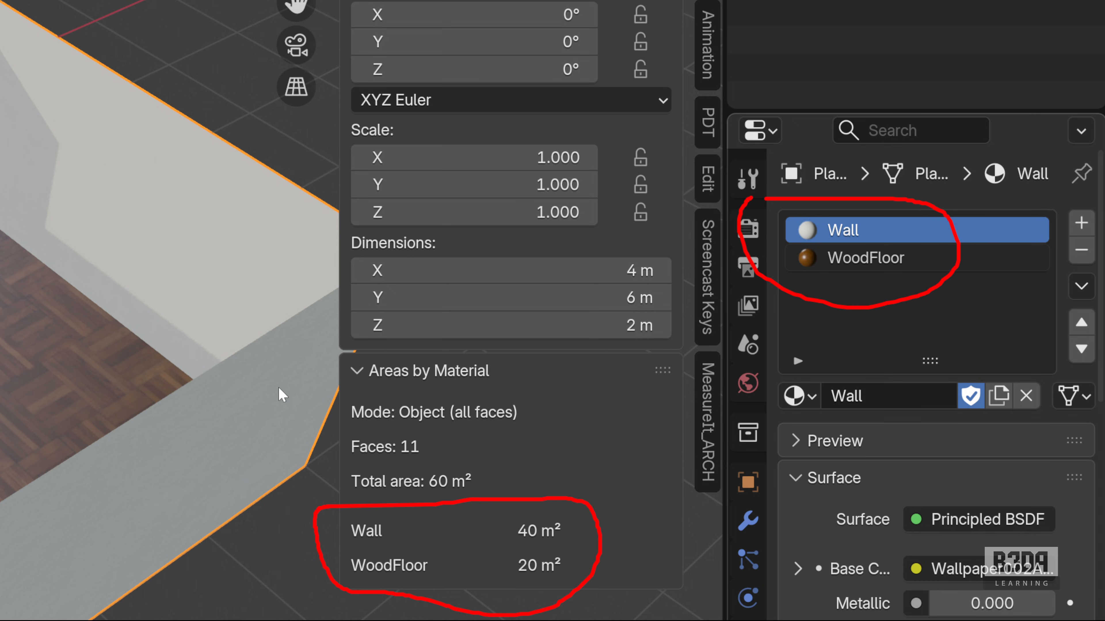
pyautogui.press('Escape')
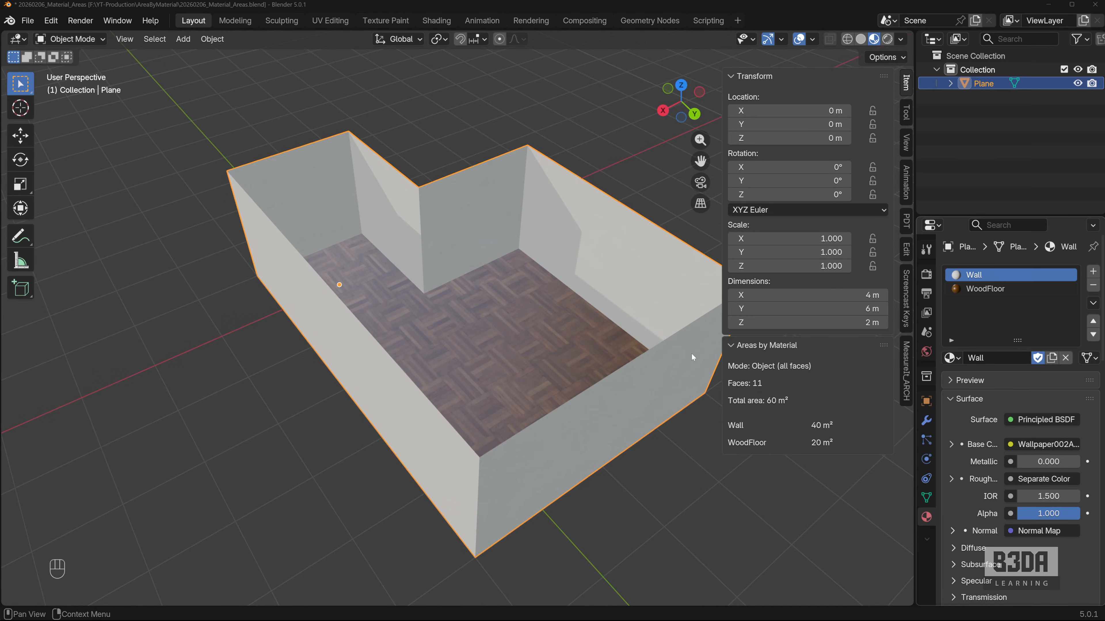
# Step: In Edit Mode, select the two front wall faces, the long side wall and the adjoining back wall to measure their combined area by material
pyautogui.press('Tab')
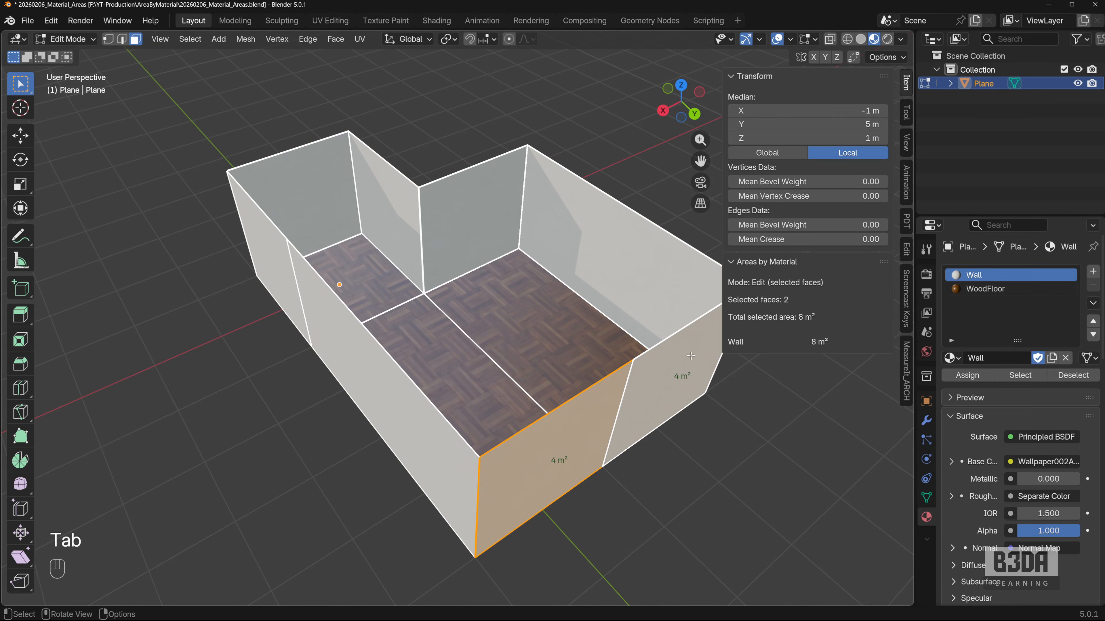
pyautogui.click(657, 477)
pyautogui.keyDown('shift'); pyautogui.moveTo(657, 477); pyautogui.dragTo(570, 457, button='middle'); pyautogui.keyUp('shift')
pyautogui.click(379, 400)
pyautogui.keyDown('shift'); pyautogui.click(540, 339); pyautogui.keyUp('shift')
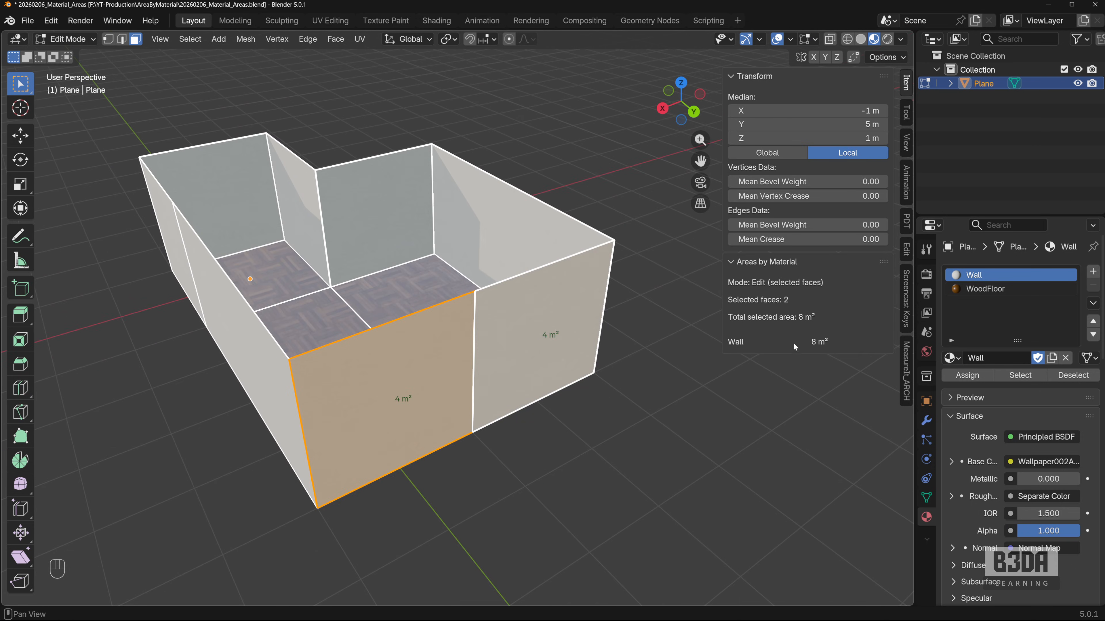
pyautogui.keyDown('shift'); pyautogui.click(441, 233); pyautogui.keyUp('shift')
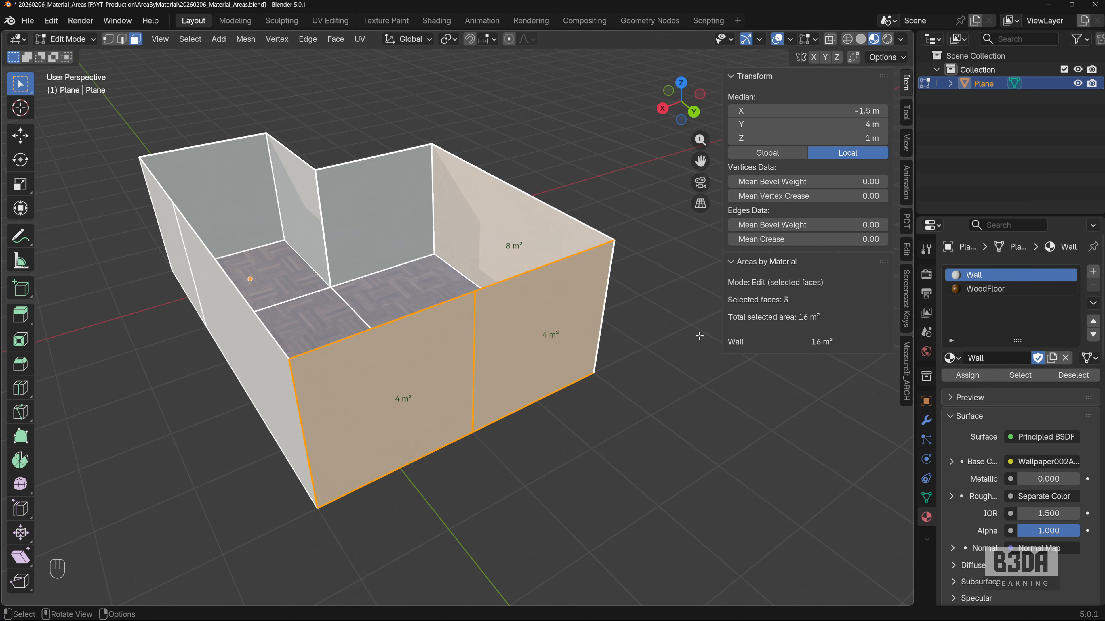
pyautogui.keyDown('shift'); pyautogui.click(427, 231); pyautogui.keyUp('shift')
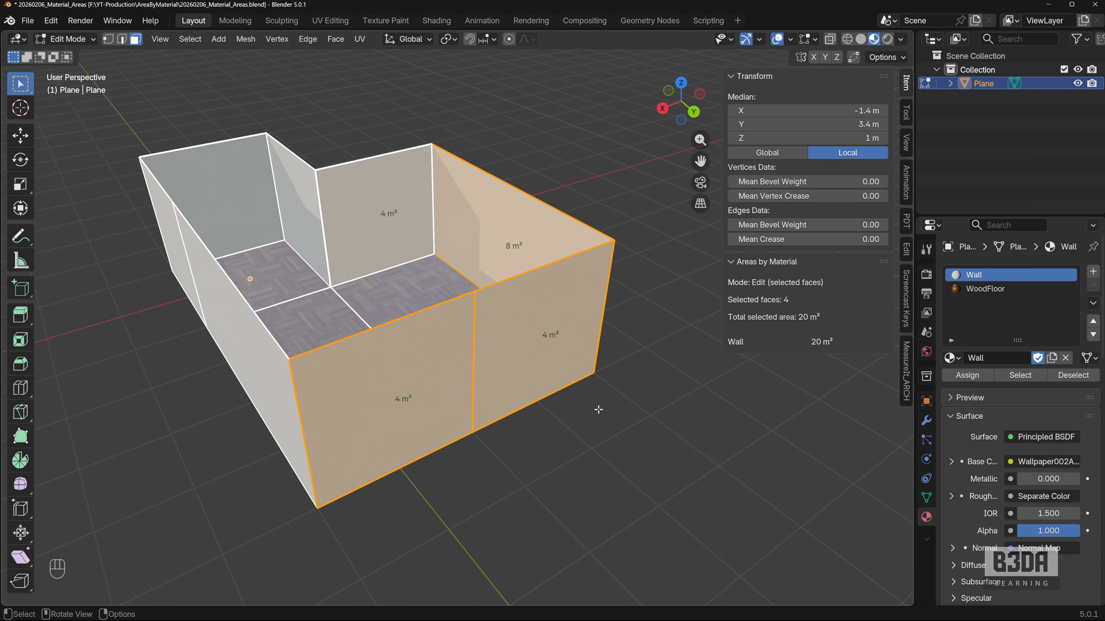
# Step: Turn the Face Area measurement overlay off and back on in the mesh edit mode overlays
pyautogui.moveTo(415, 368); pyautogui.dragTo(424, 276, button='middle')
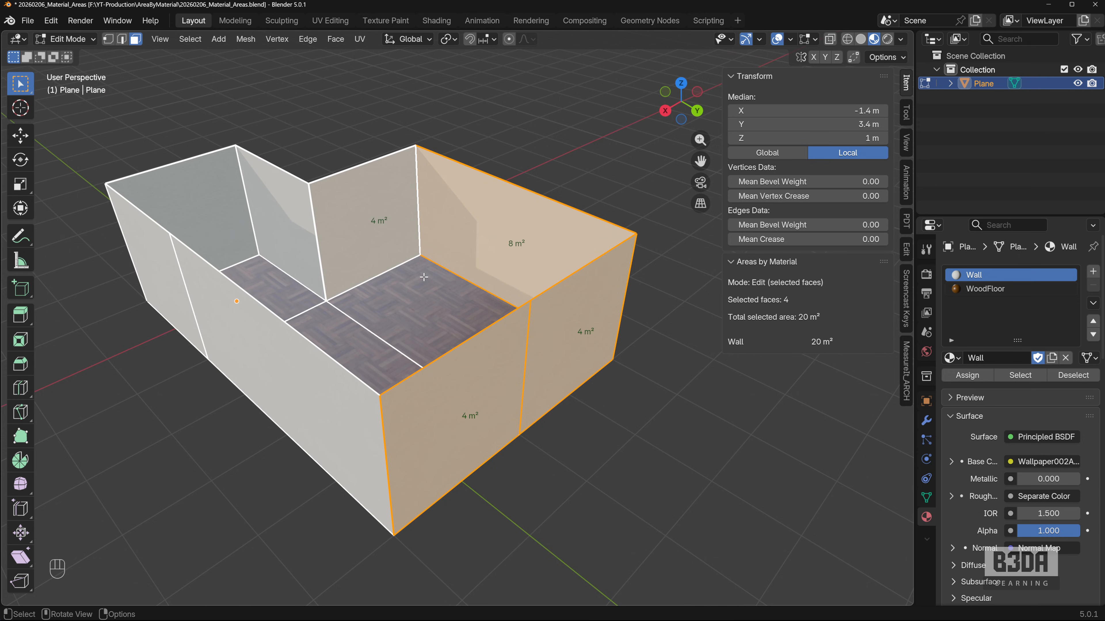
pyautogui.click(815, 38)
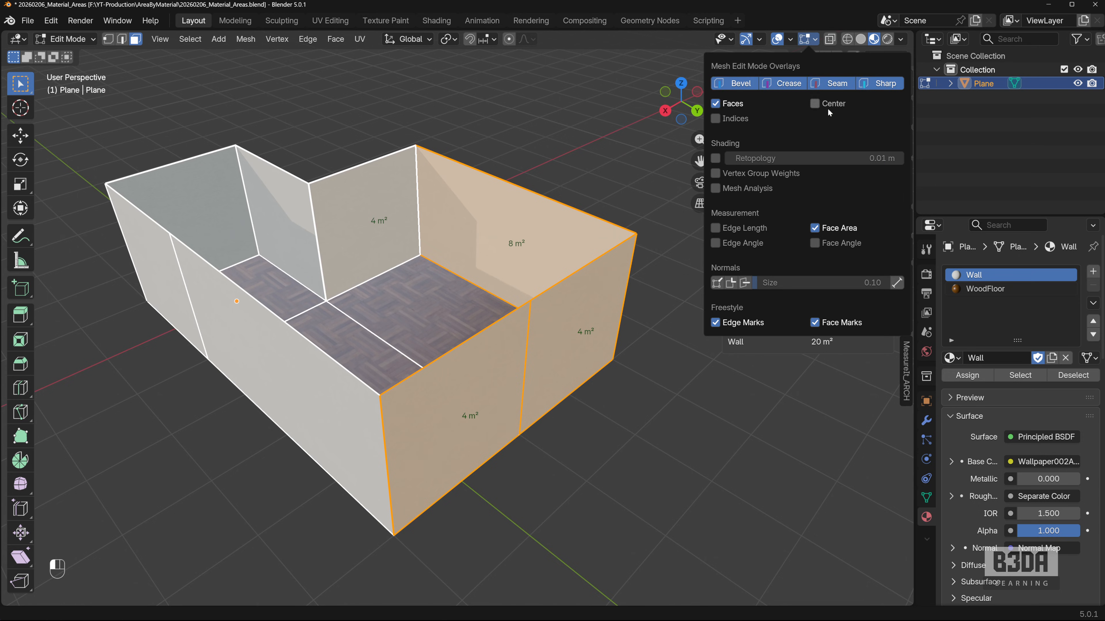
pyautogui.click(817, 229)
pyautogui.click(818, 229)
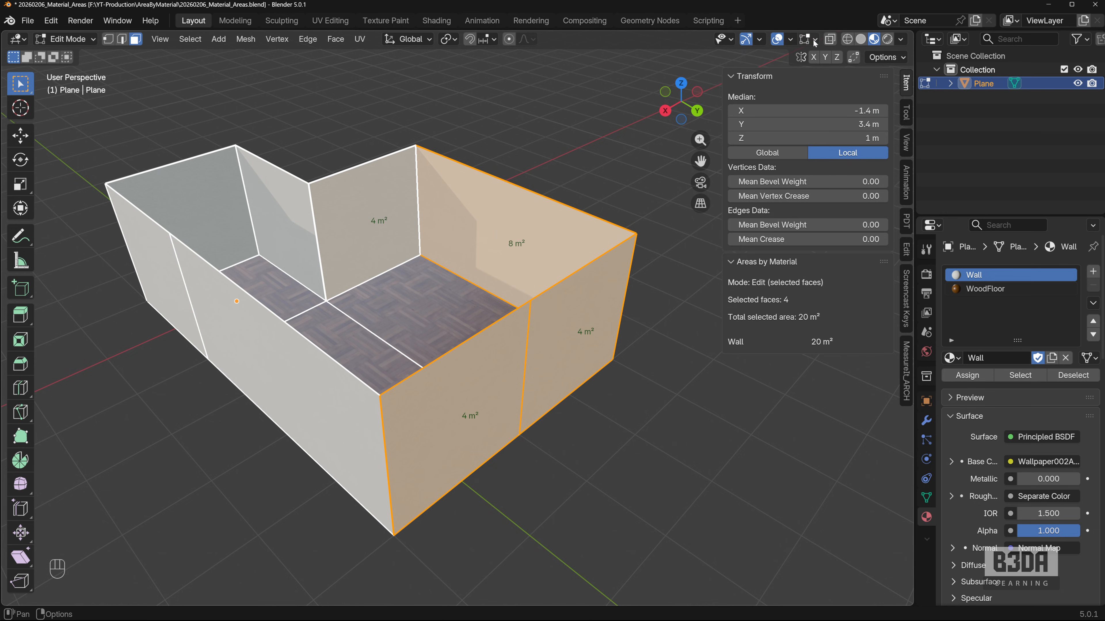
# Step: Select only the three wood floor faces to measure their combined area by material, and return to Object Mode
pyautogui.moveTo(423, 314); pyautogui.dragTo(425, 350, button='middle')
pyautogui.keyDown('shift'); pyautogui.click(320, 365); pyautogui.keyUp('shift')
pyautogui.keyDown('shift'); pyautogui.click(278, 290); pyautogui.keyUp('shift')
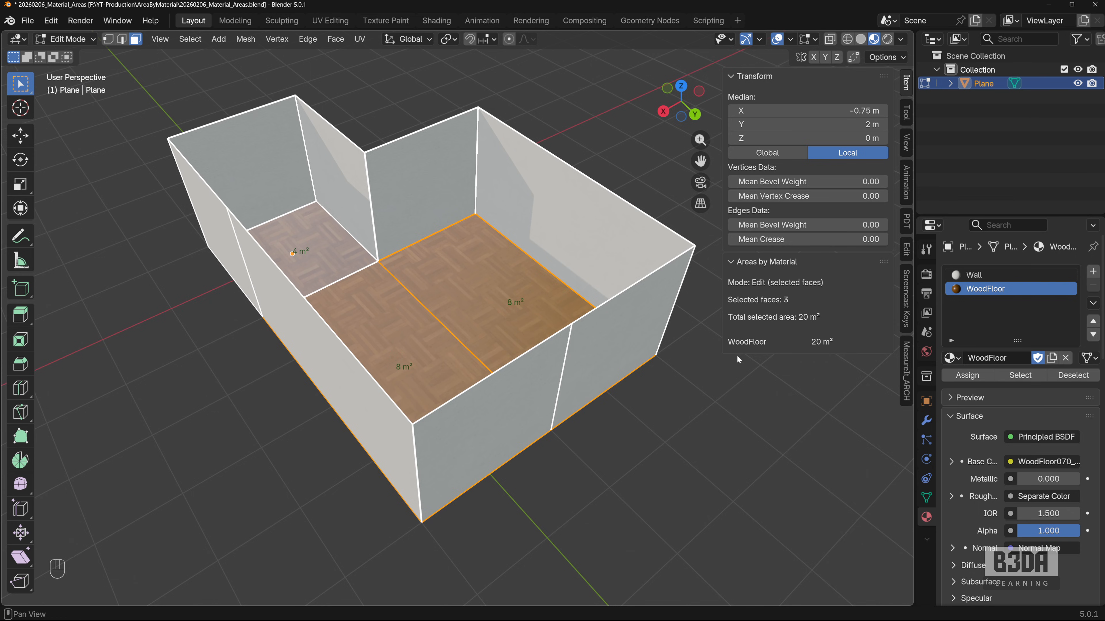
pyautogui.moveTo(613, 465); pyautogui.dragTo(601, 450, button='middle')
pyautogui.moveTo(552, 414); pyautogui.dragTo(560, 412, button='middle')
pyautogui.keyDown('shift'); pyautogui.moveTo(560, 412); pyautogui.dragTo(567, 437, button='middle'); pyautogui.keyUp('shift')
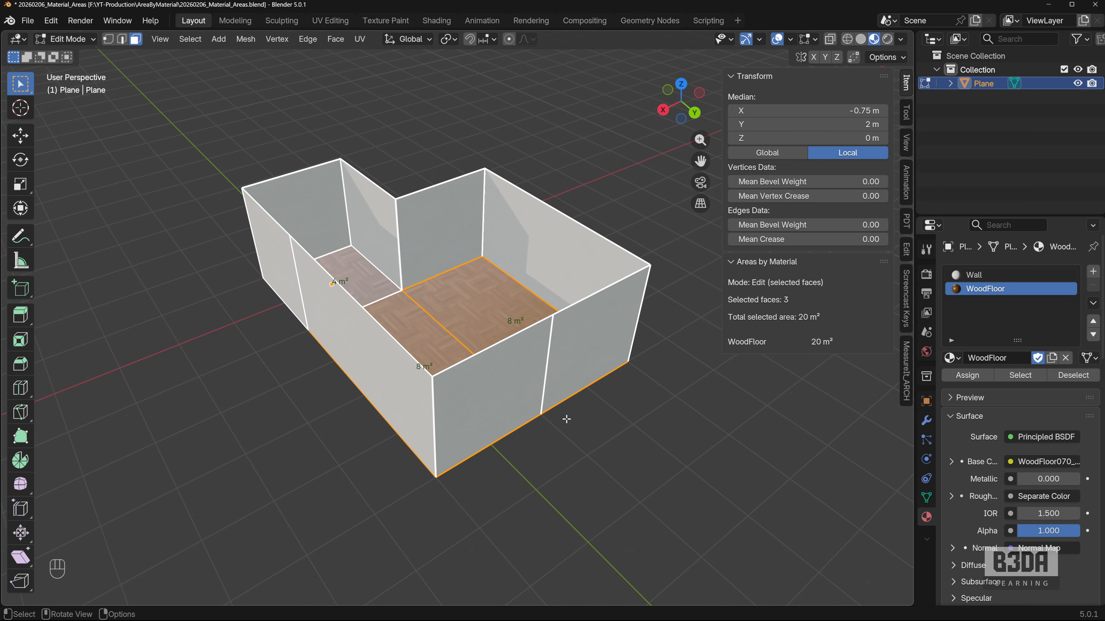
pyautogui.press('Tab')
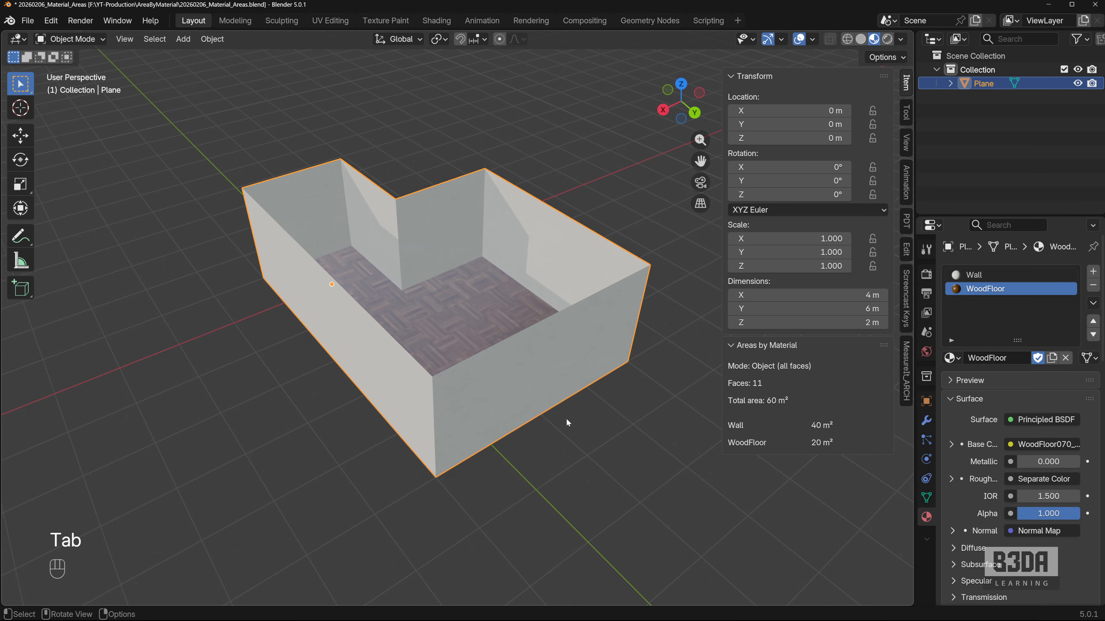
# Step: Scale the whole room uniformly by about 1.19 without applying the scale, and undo the scaling
pyautogui.press('s')
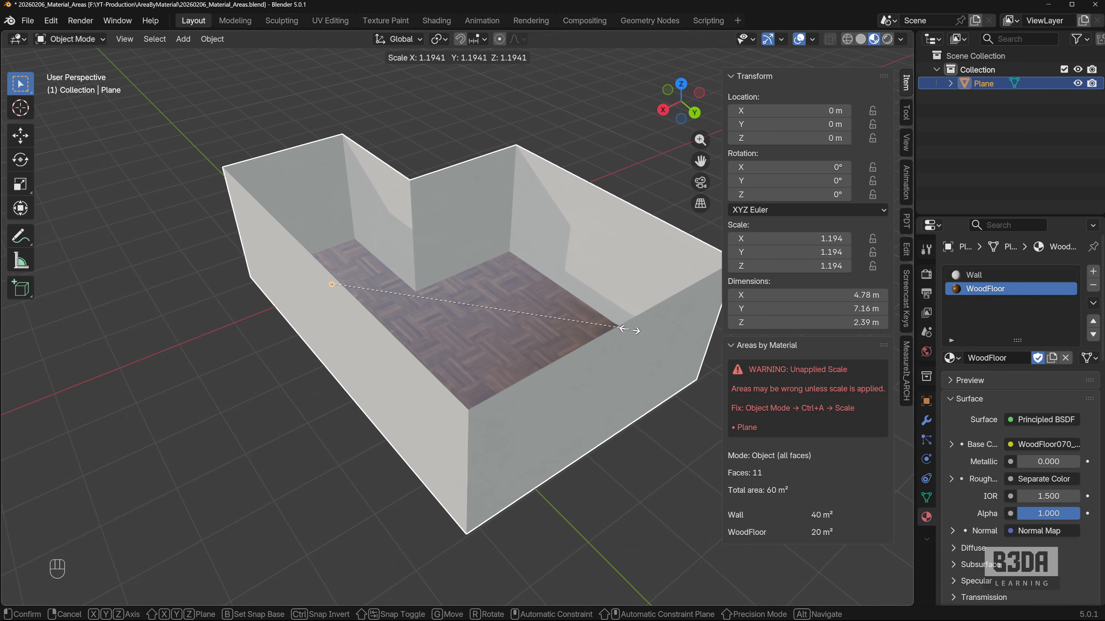
pyautogui.click(628, 325)
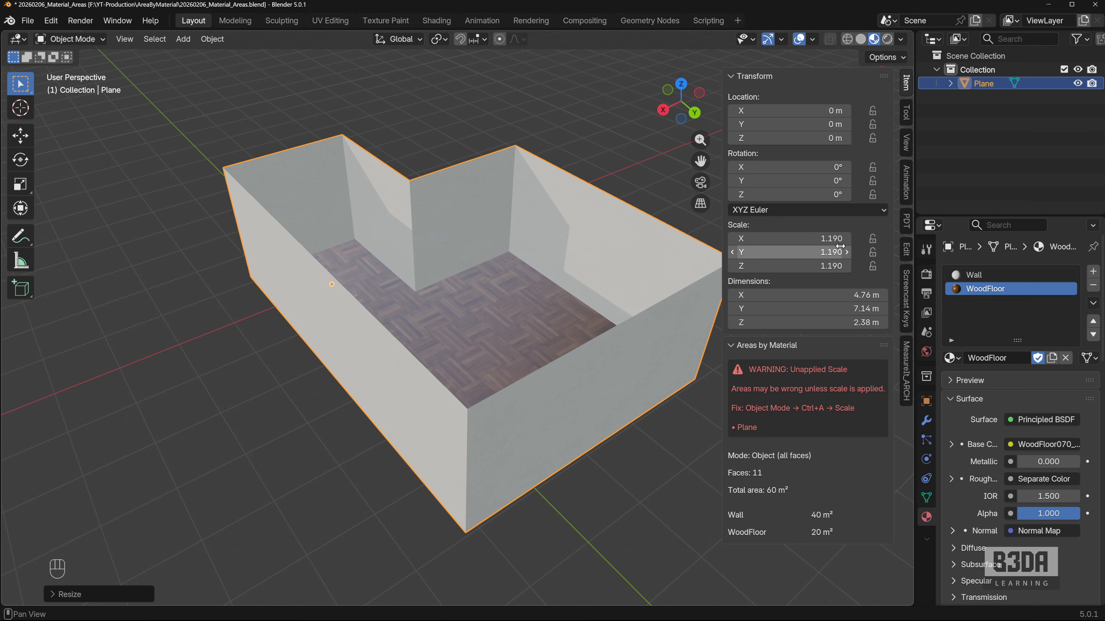
pyautogui.hotkey('ctrl', 'shift', '3')
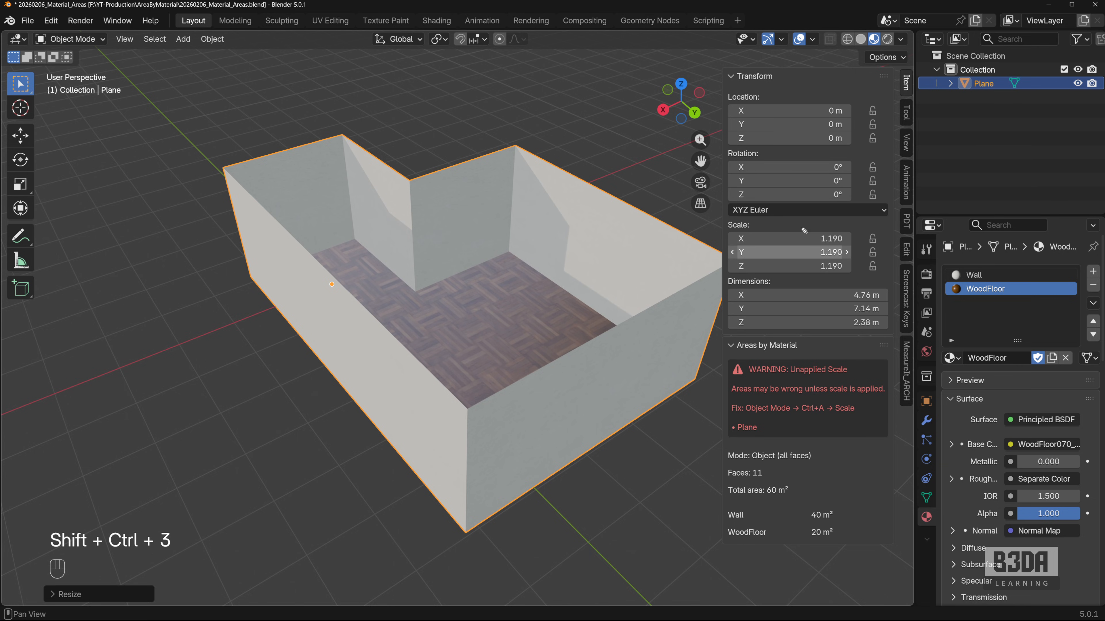
pyautogui.moveTo(804, 227)
pyautogui.mouseDown()
pyautogui.moveTo(846, 224)
pyautogui.moveTo(816, 285)
pyautogui.moveTo(802, 222)
pyautogui.mouseUp()
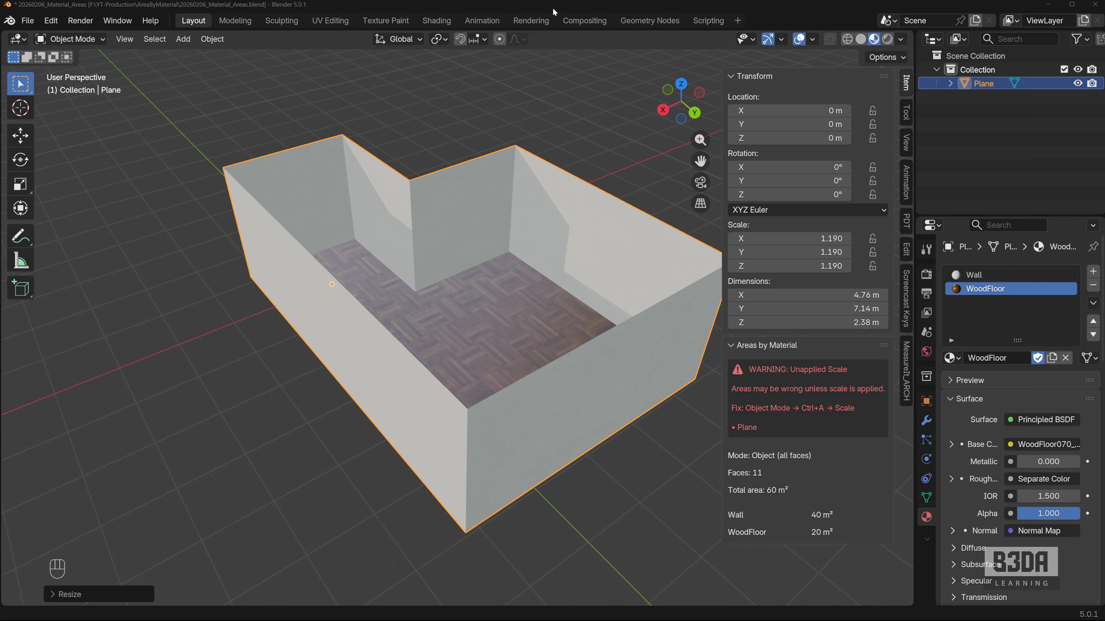
pyautogui.hotkey('ctrl', 'z')
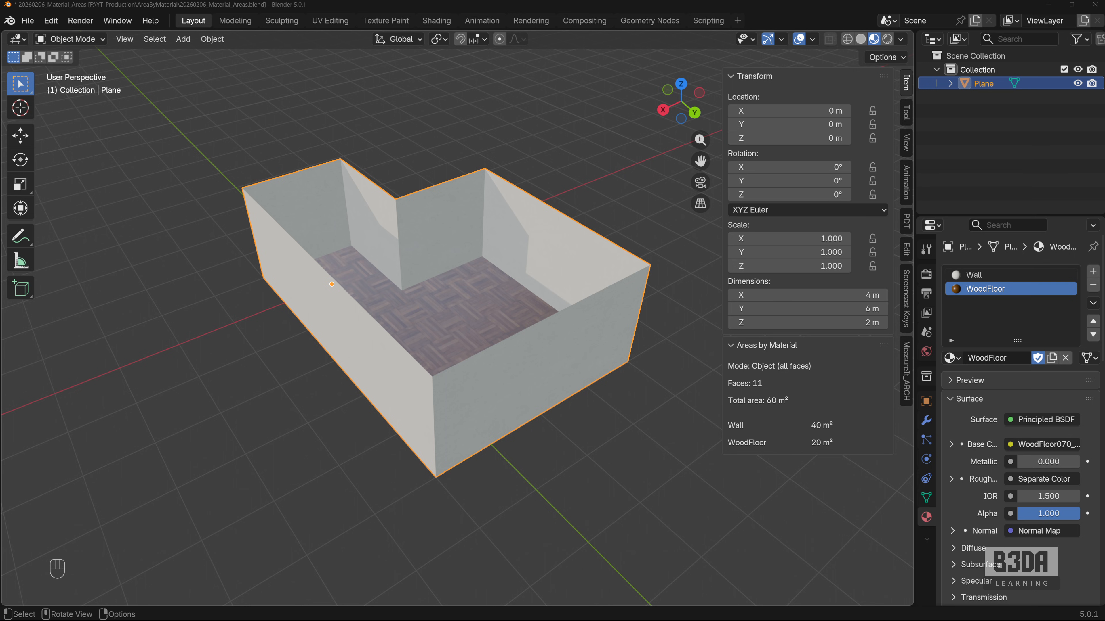
# Step: Switch to the browser and look through the book listings on the B3DA Learning site
pyautogui.moveTo(696, 0); pyautogui.dragTo(716, 21)
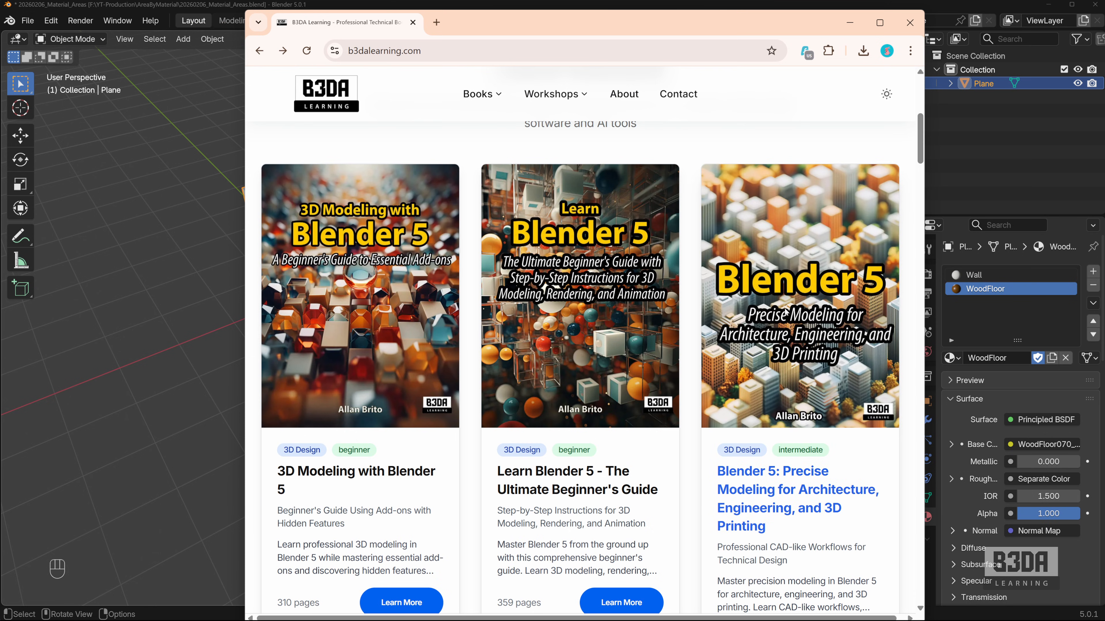
pyautogui.scroll(-1, 782, 309)
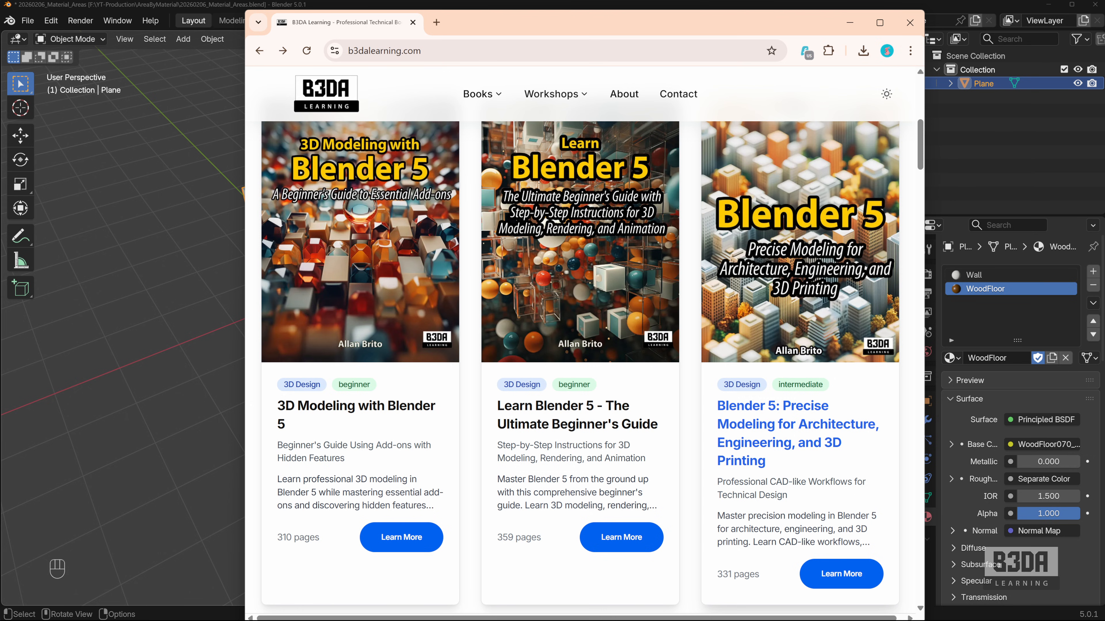
pyautogui.scroll(-10, 782, 414)
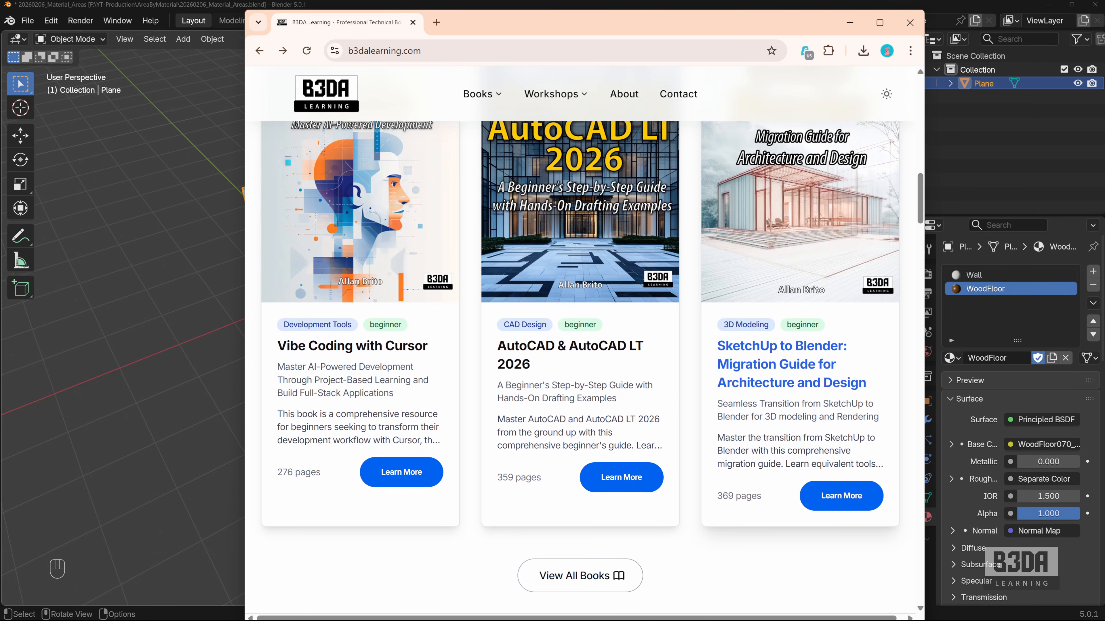
pyautogui.scroll(3, 790, 404)
pyautogui.scroll(1, 790, 404)
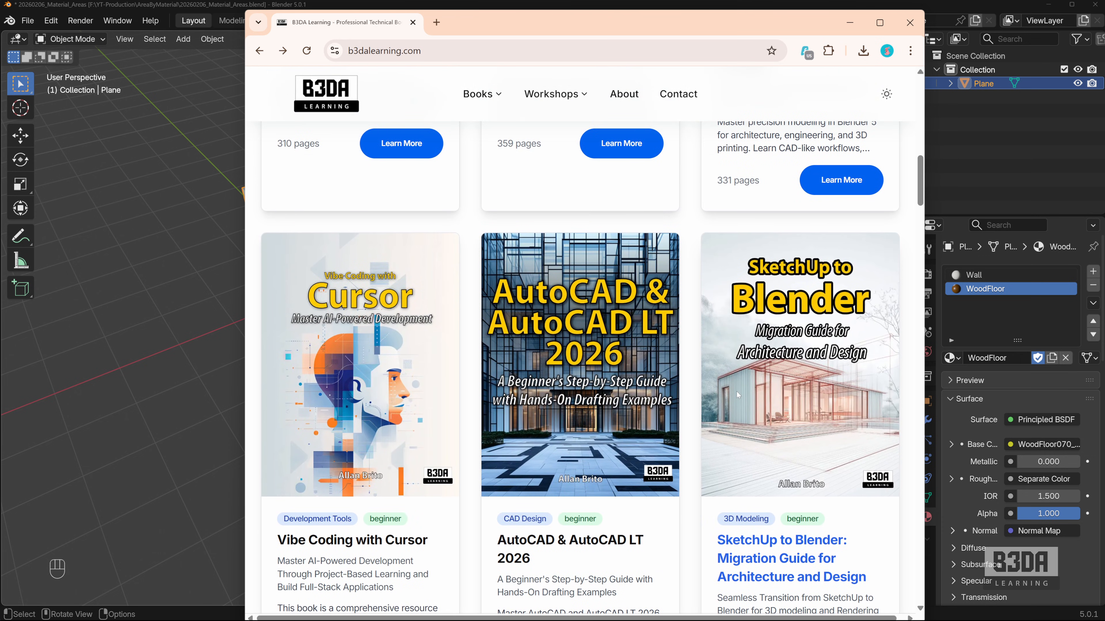
pyautogui.scroll(6, 748, 409)
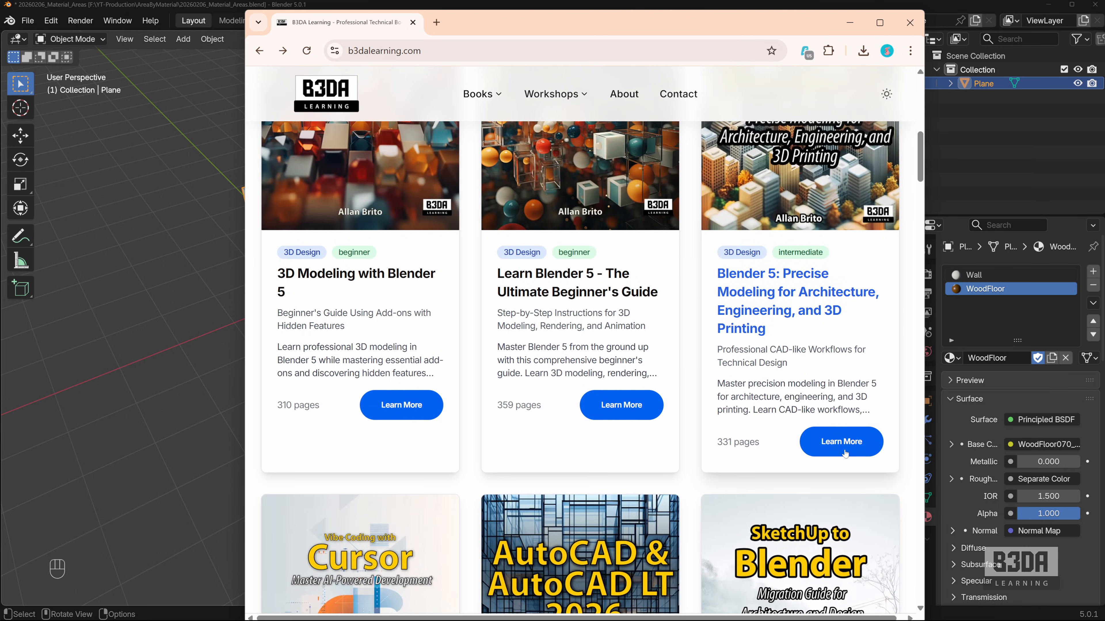
# Step: Open the page of the Blender 5 precise modeling book and look through its table of contents and inside pages
pyautogui.click(842, 442)
pyautogui.scroll(-4, 568, 439)
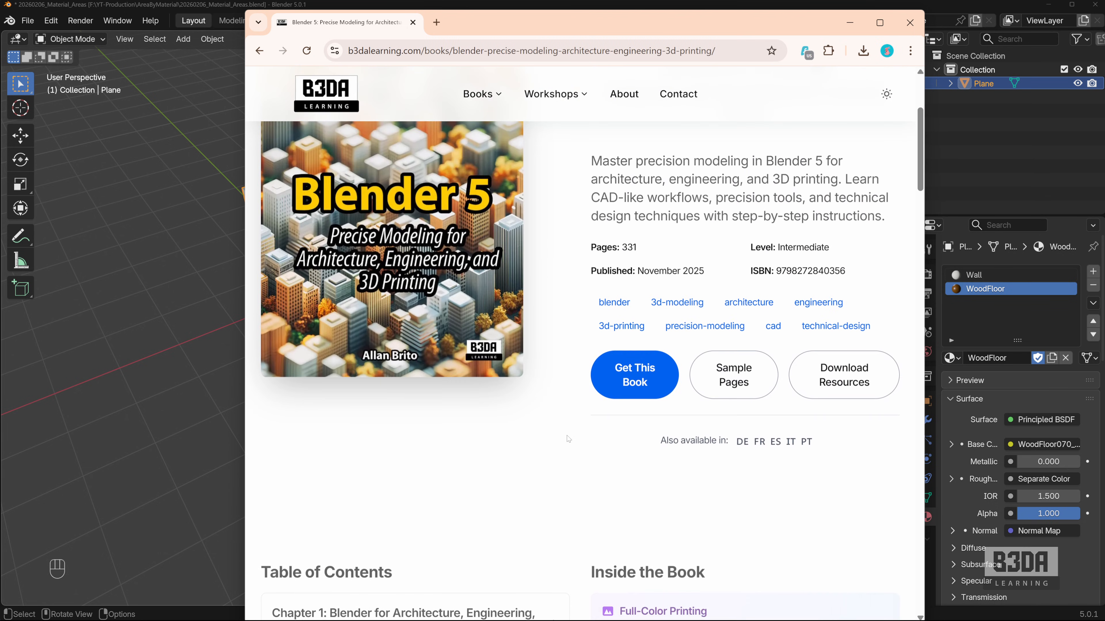
pyautogui.scroll(-10, 567, 439)
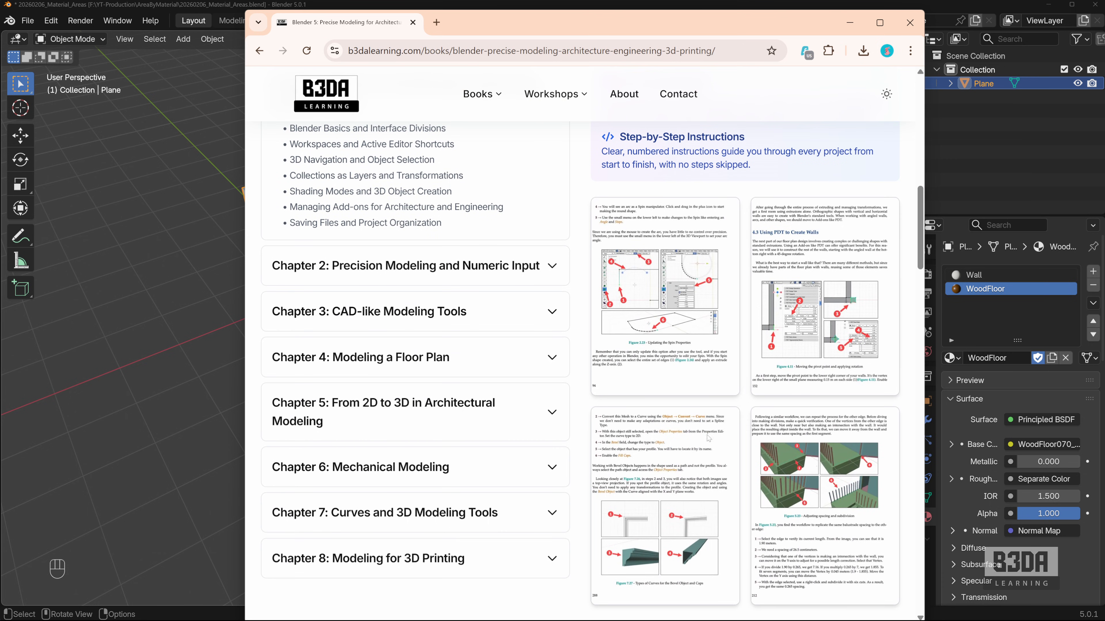
pyautogui.scroll(8, 709, 438)
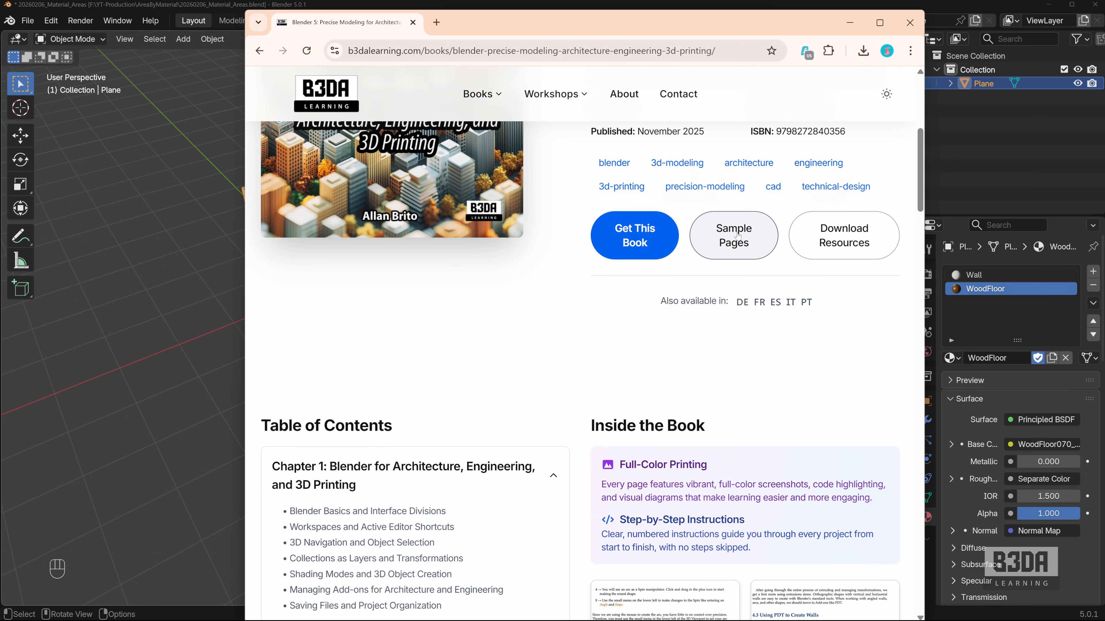